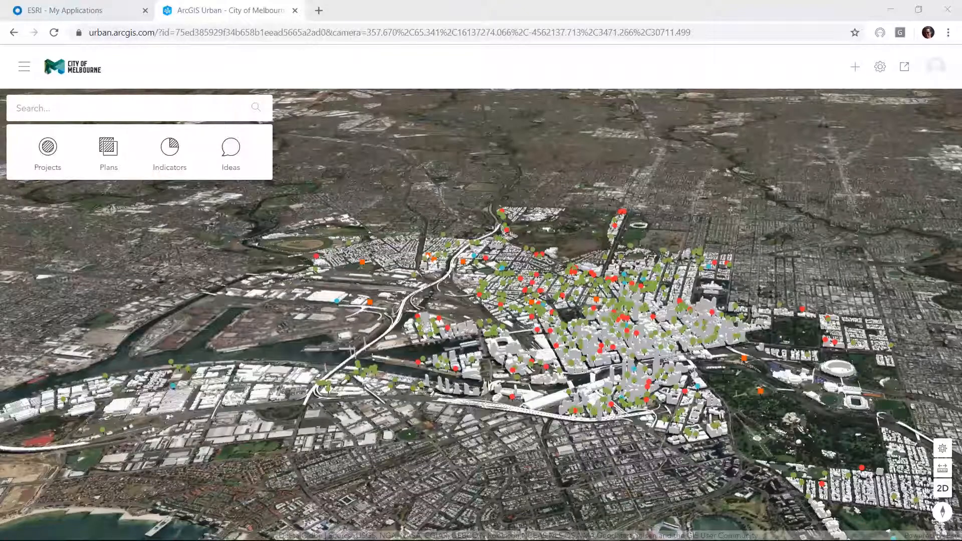
Examine the 3D city model of central Melbourne up close from several angles.
scroll(584, 380, "up", 5)
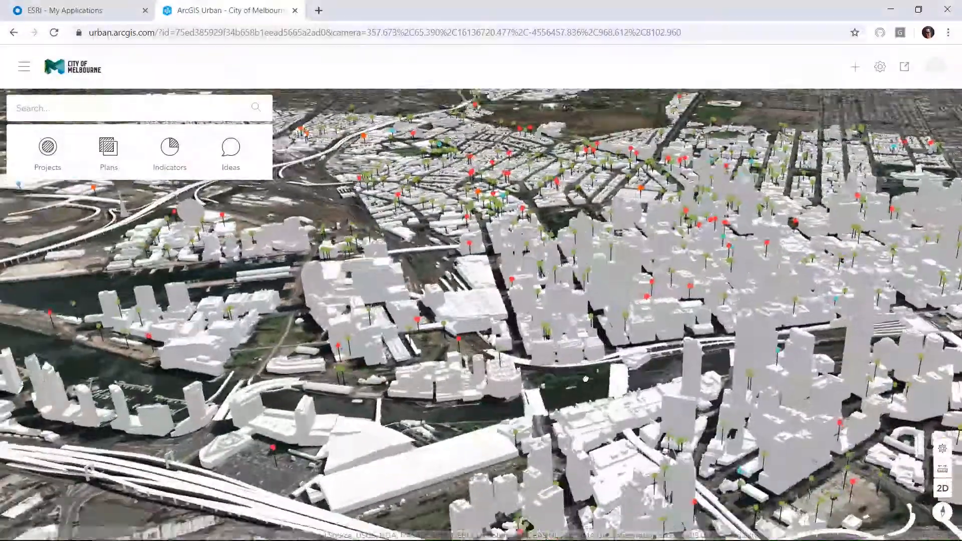
right_click_drag(585, 378, 649, 361)
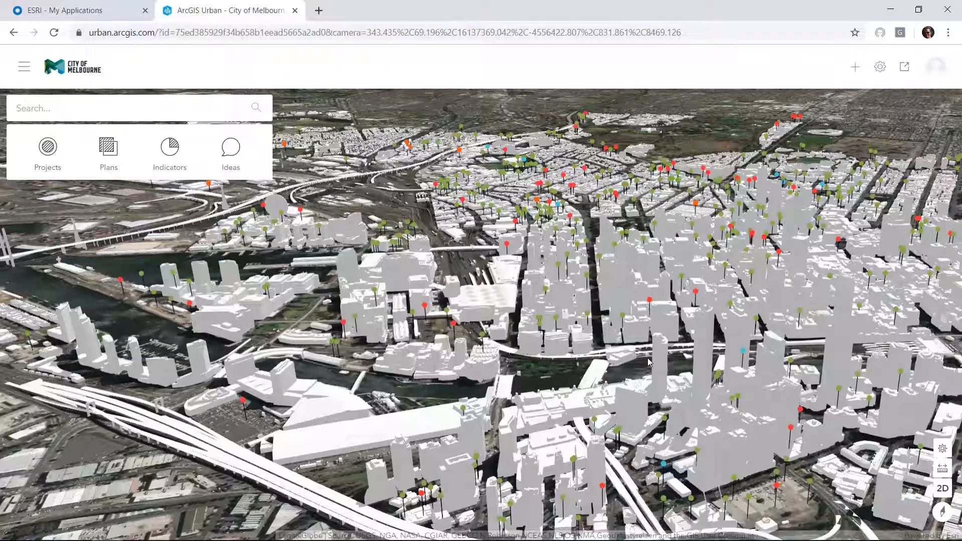
left_click_drag(735, 368, 518, 375)
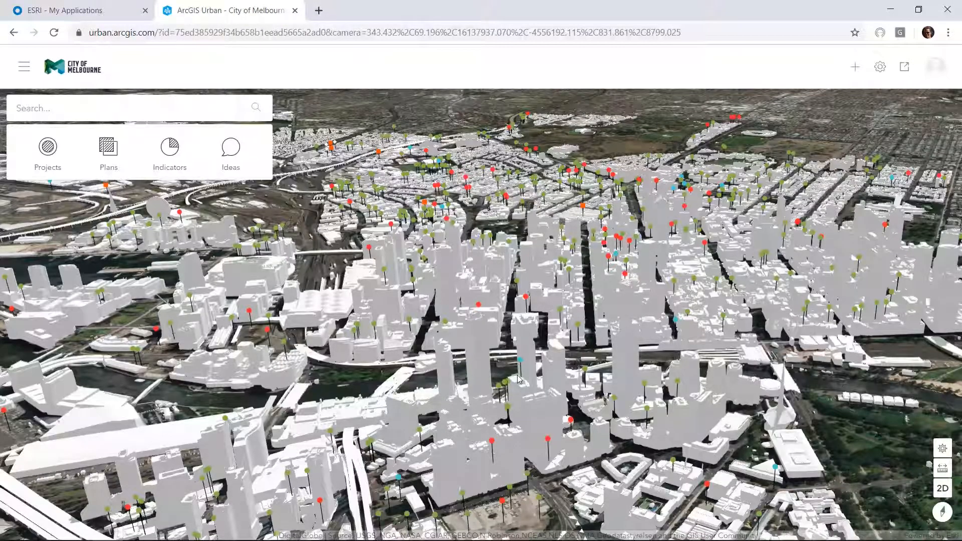
right_click_drag(529, 388, 558, 372)
left_click_drag(558, 373, 508, 386)
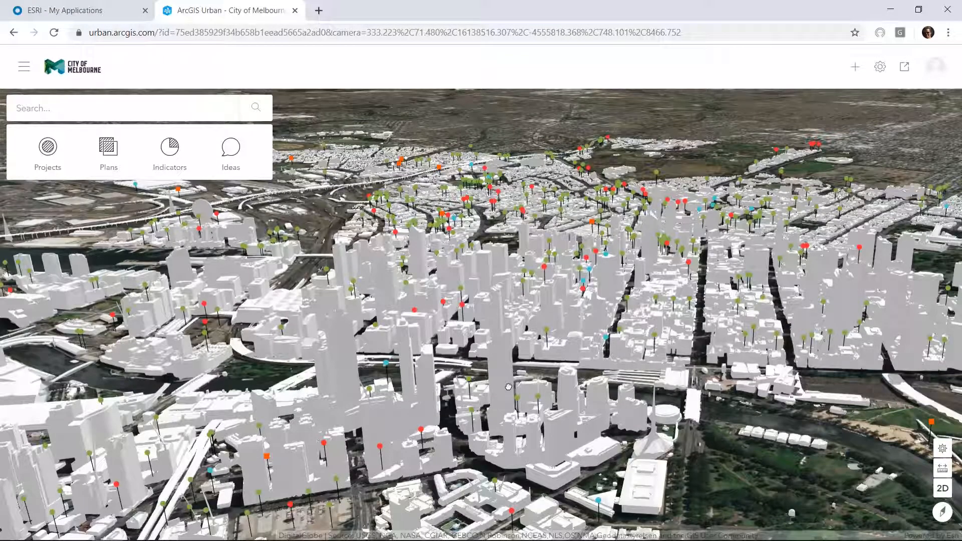
right_click_drag(482, 386, 465, 390)
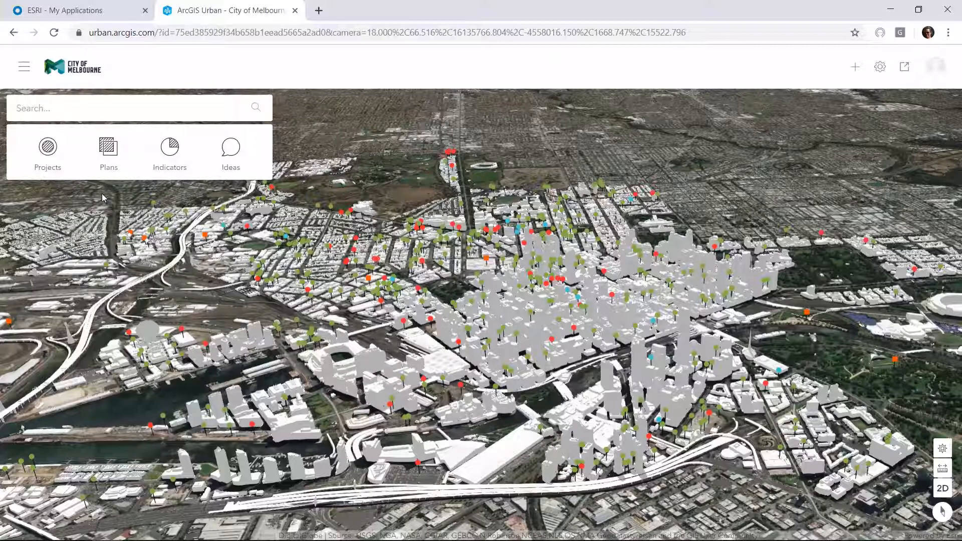
Display the custom Melbourne train access indicator and examine its coverage across the wider metropolitan area.
left_click(169, 150)
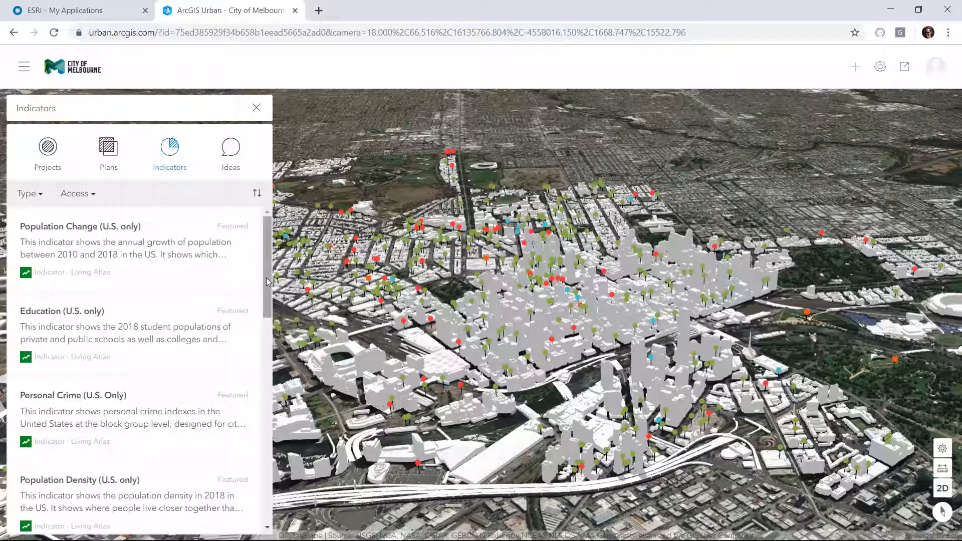
left_click_drag(266, 279, 266, 297)
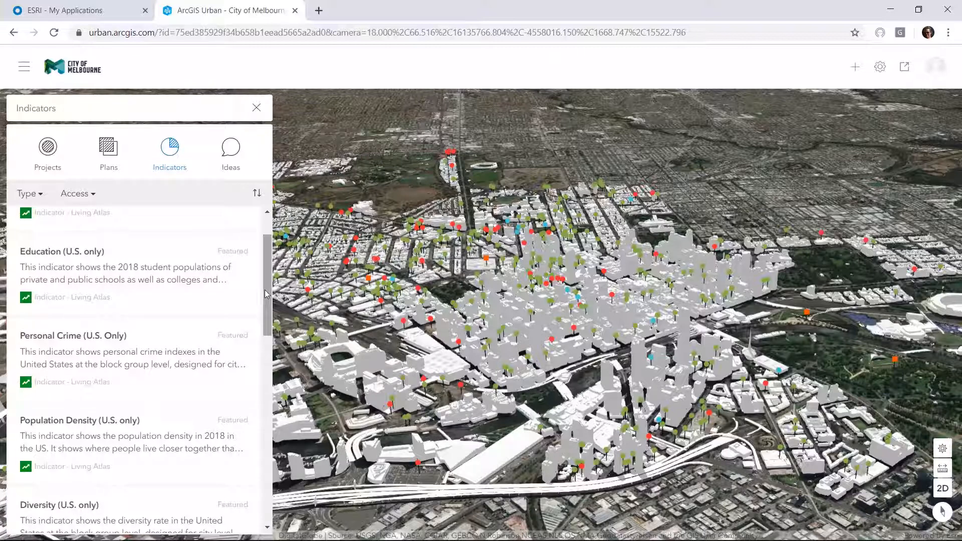
scroll(243, 415, "down", 8)
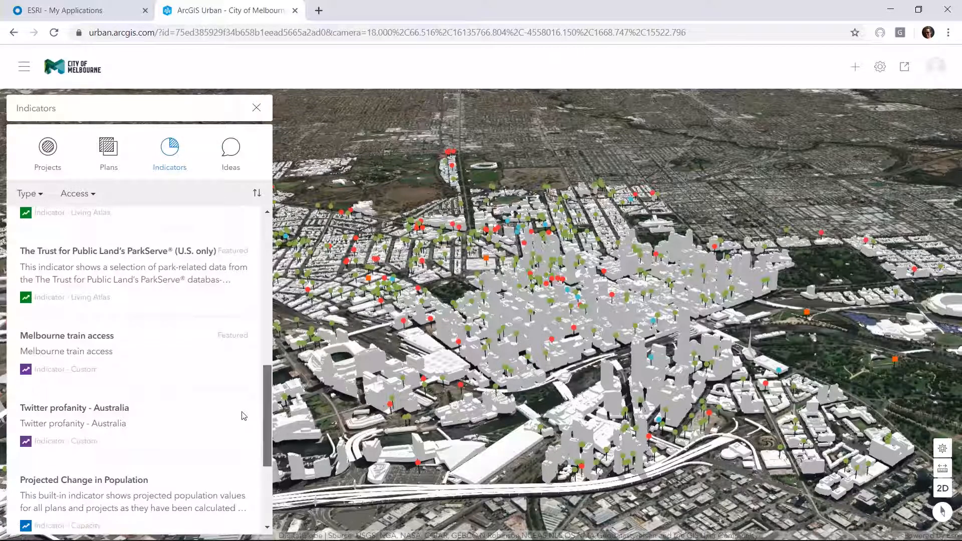
left_click(92, 336)
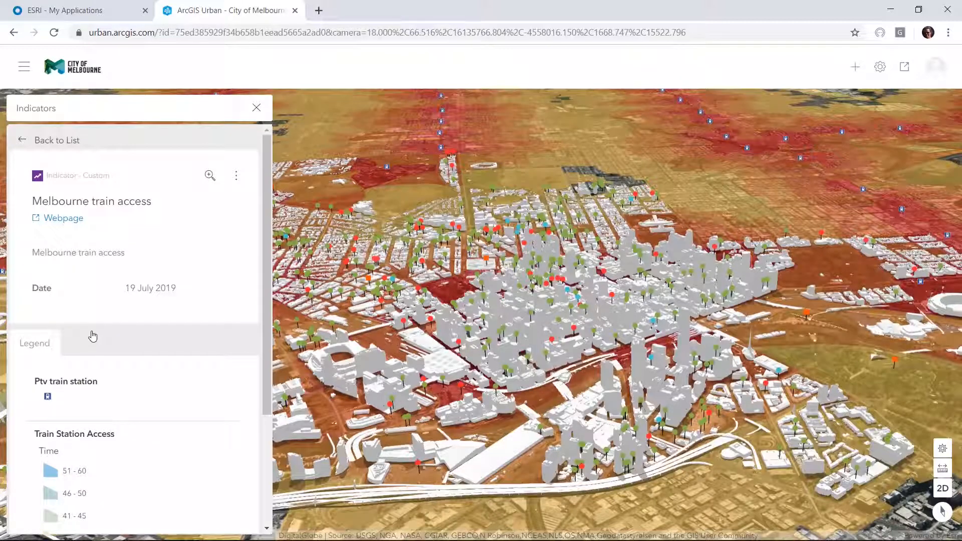
scroll(482, 328, "down", 5)
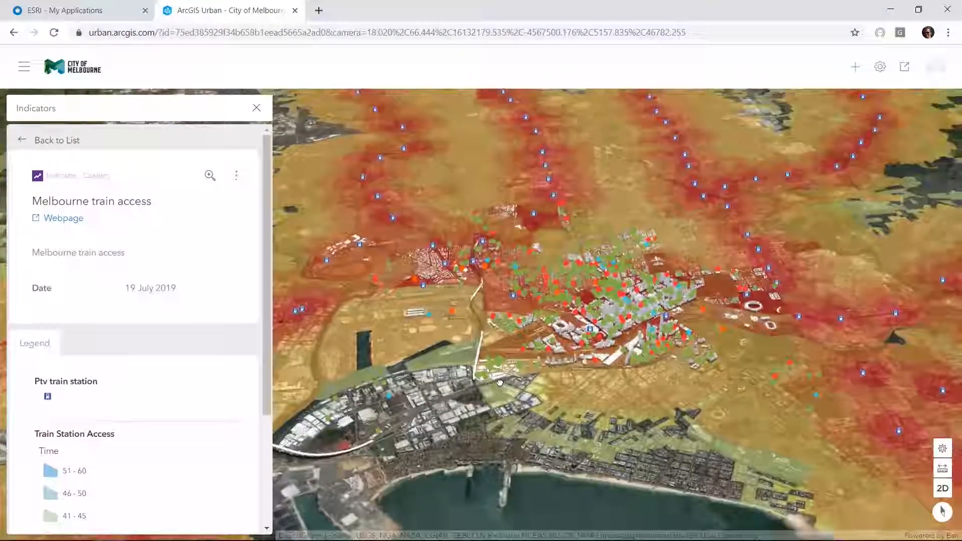
right_click_drag(500, 383, 497, 413)
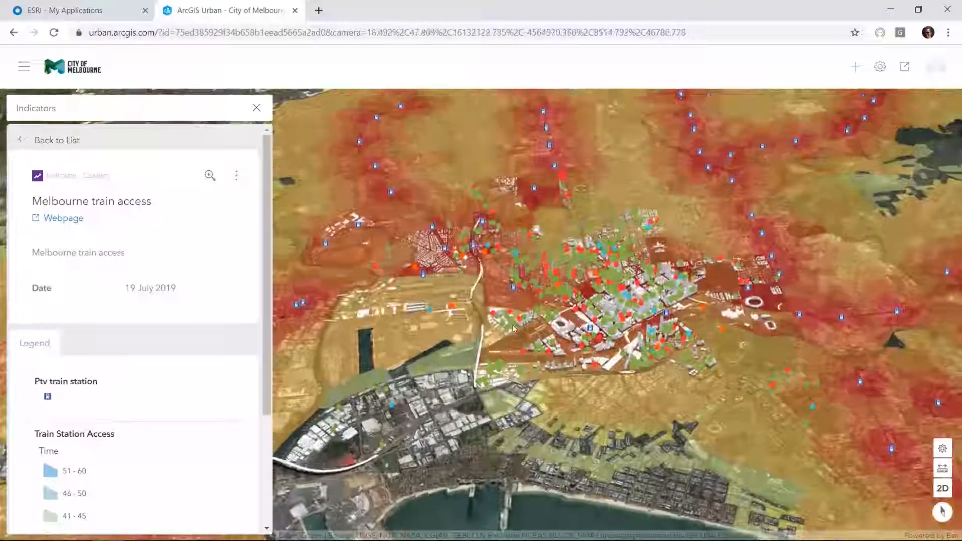
left_click_drag(505, 333, 469, 402)
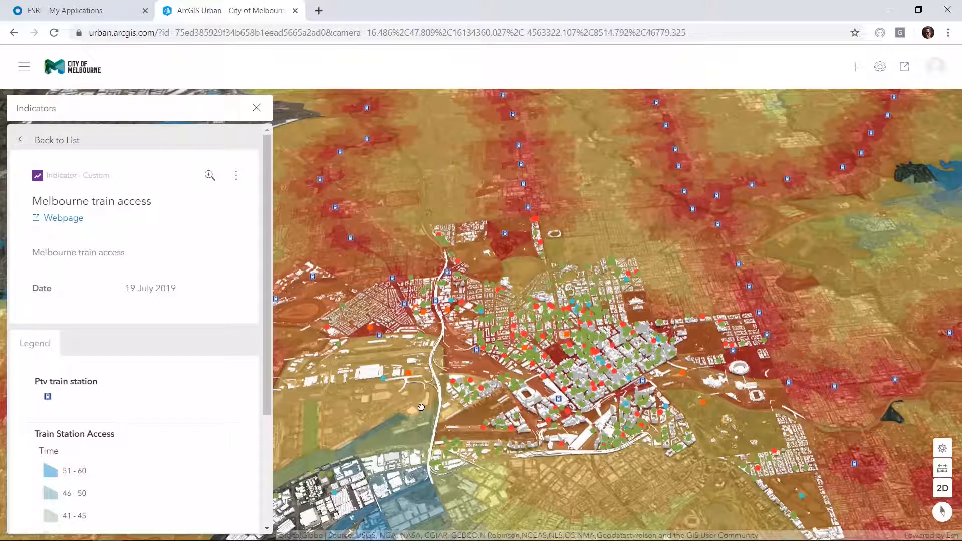
Leave the train access indicator and list the city's projects, viewing their markers closer up on the map.
left_click(69, 143)
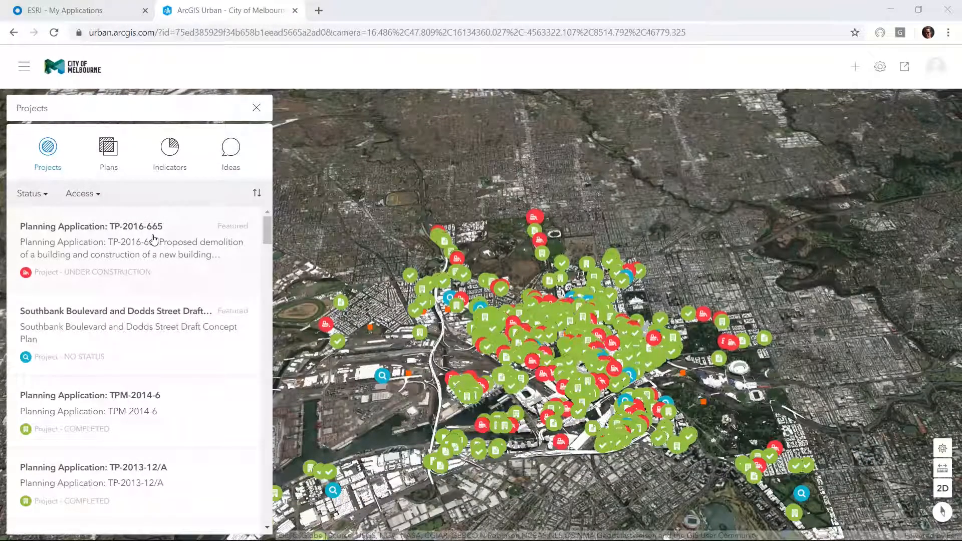
left_click(563, 369)
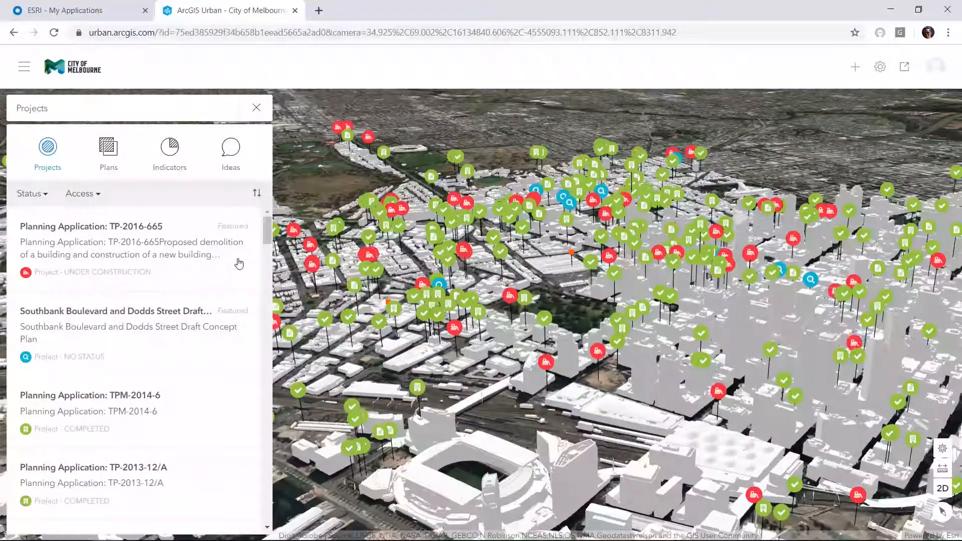
mouse_move(267, 237)
left_mouse_down()
mouse_move(267, 247)
mouse_move(269, 235)
left_mouse_up()
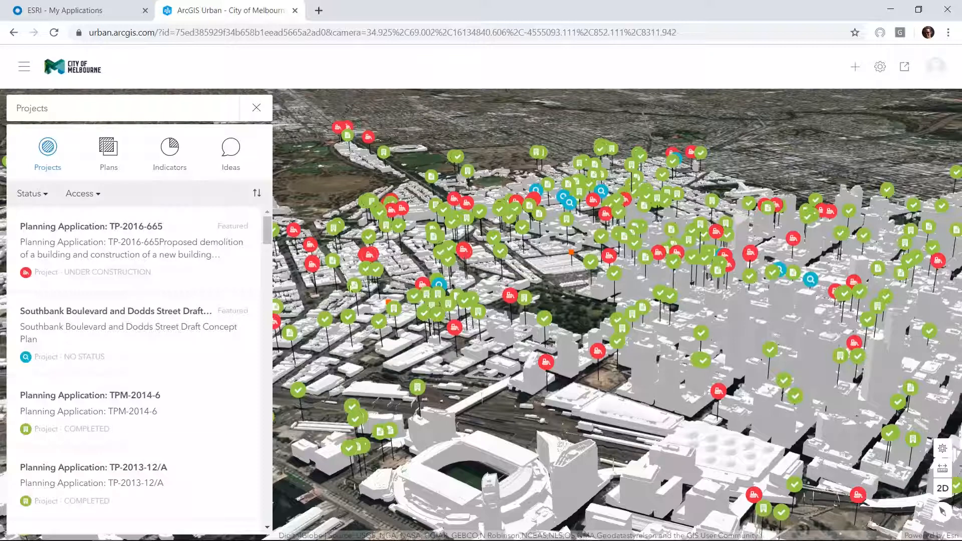
Filter the projects by the UNDER CONSTRUCTION status, and clear the filter again.
left_click(39, 199)
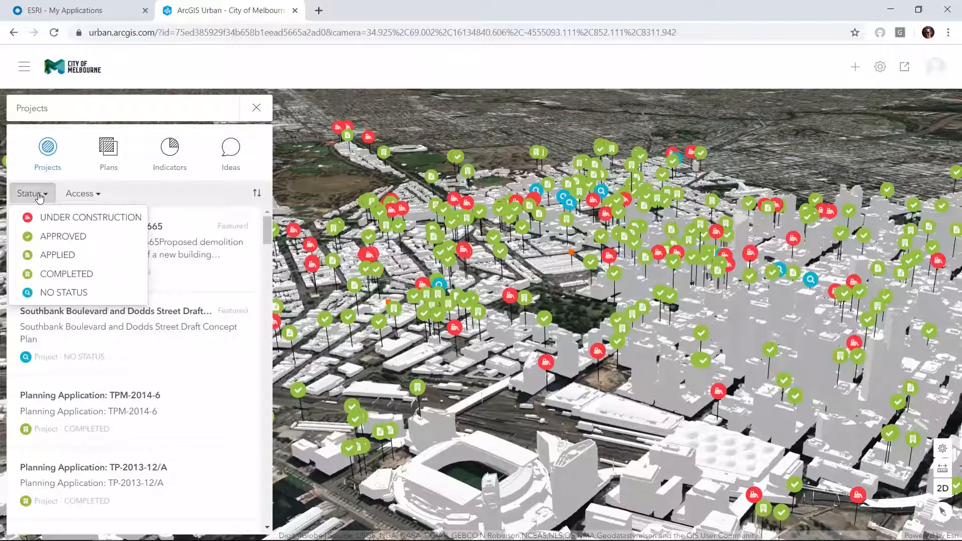
left_click(83, 219)
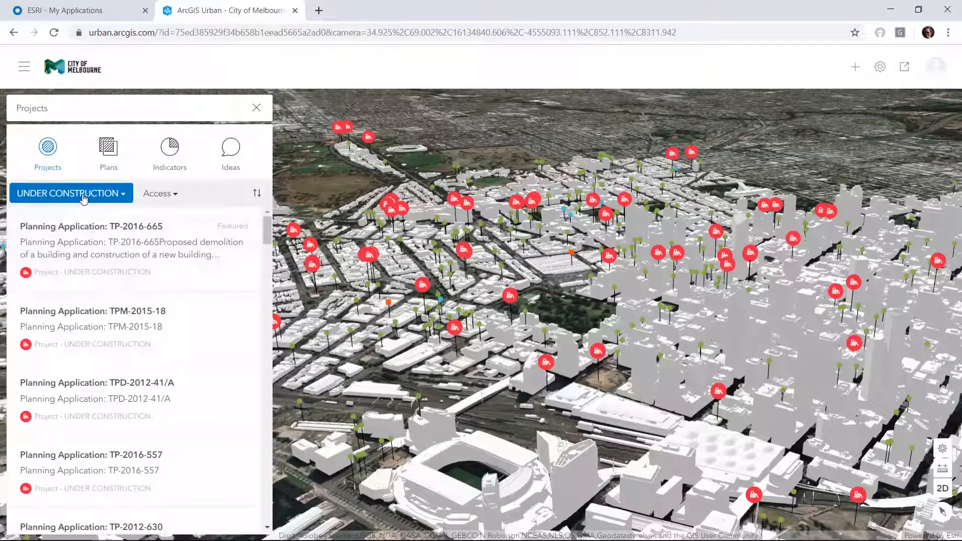
left_click(84, 197)
left_click(71, 216)
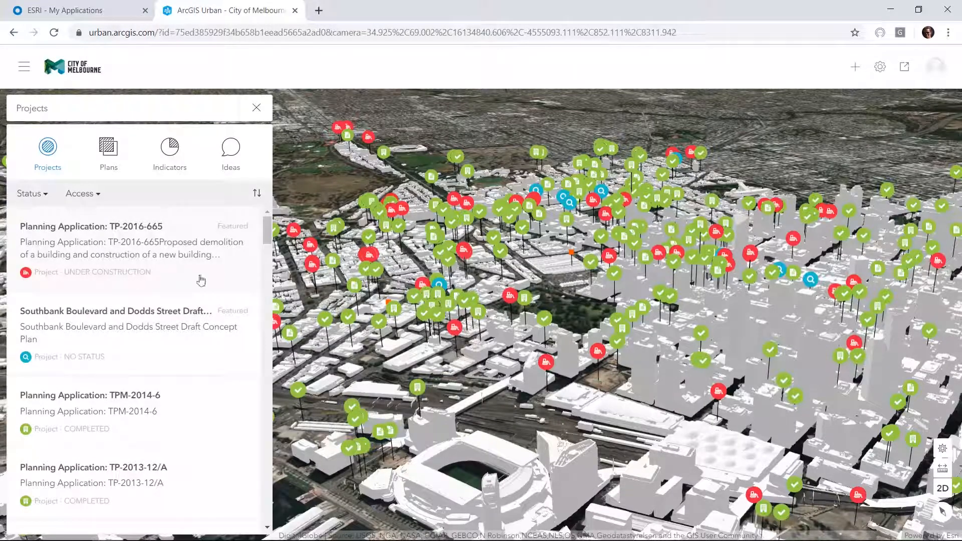
Open the Southbank Boulevard and Dodds Street Draft Concept Plan project, read its project webpage, and return to ArcGIS Urban.
mouse_move(266, 236)
left_mouse_down()
mouse_move(266, 254)
mouse_move(266, 238)
left_mouse_up()
left_click(118, 313)
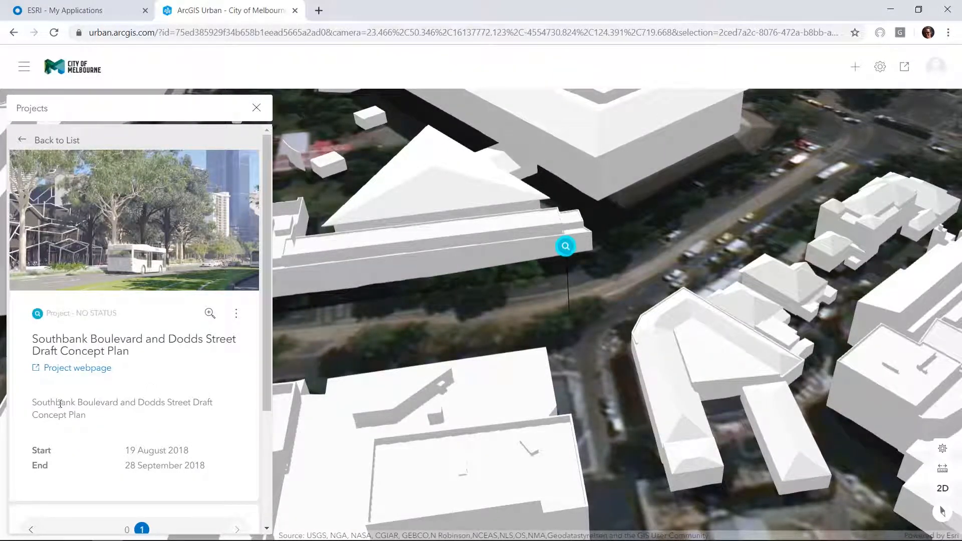
left_click(79, 368)
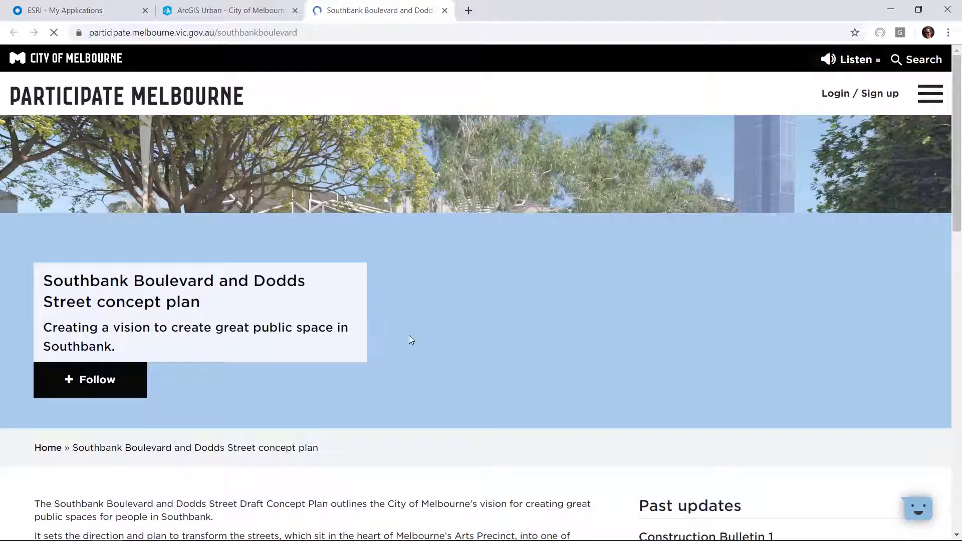
scroll(448, 326, "down", 6)
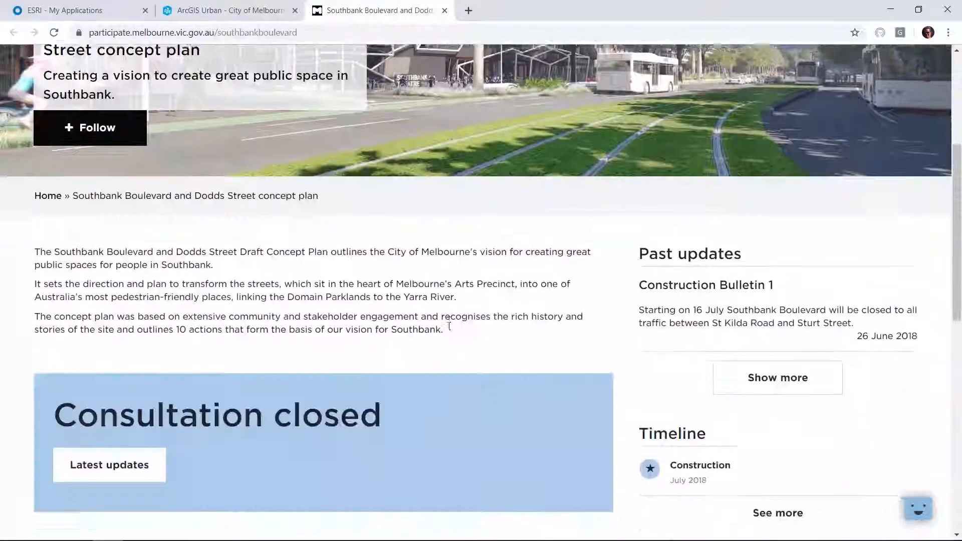
scroll(449, 327, "up", 6)
left_click(221, 10)
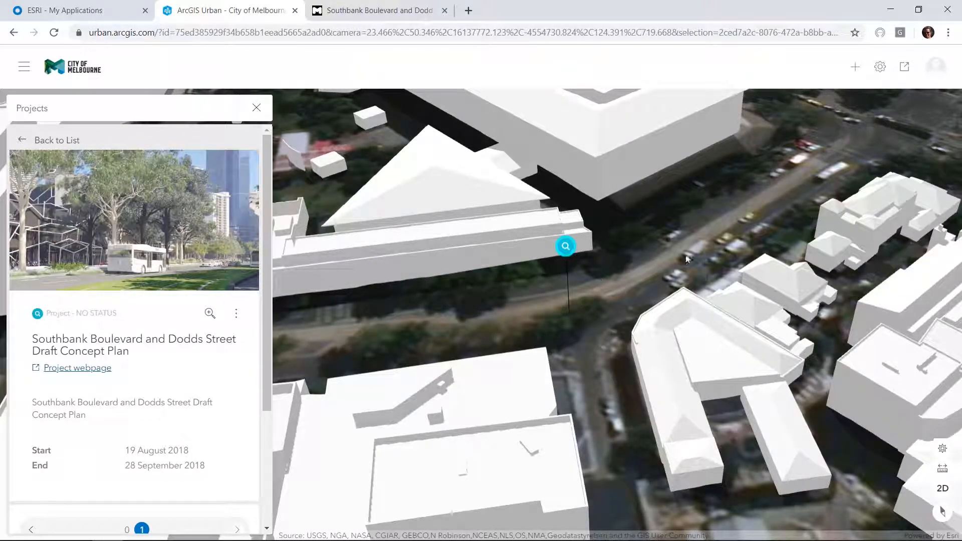
Turn on the Development Activity layer and view the coloured buildings across the whole city centre.
scroll(671, 257, "down", 3)
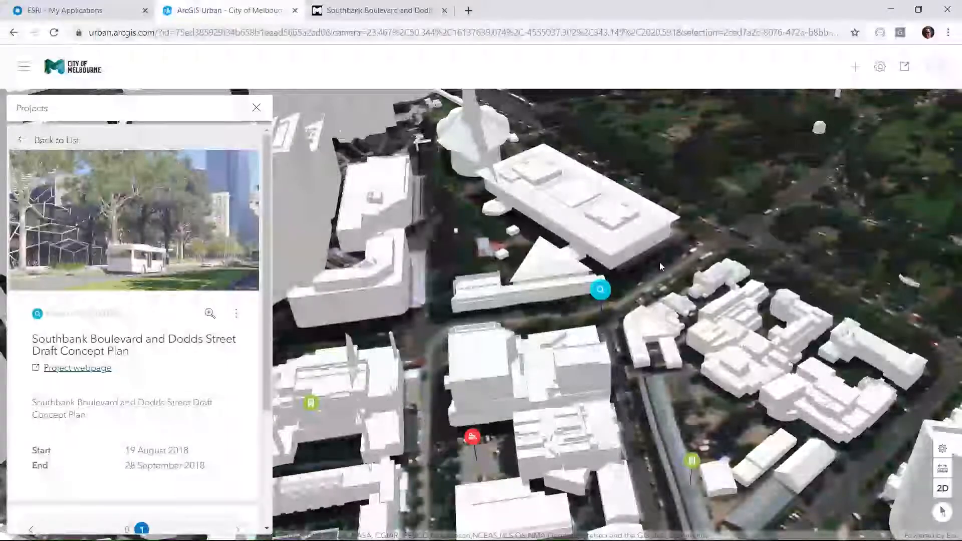
right_click_drag(568, 406, 515, 379)
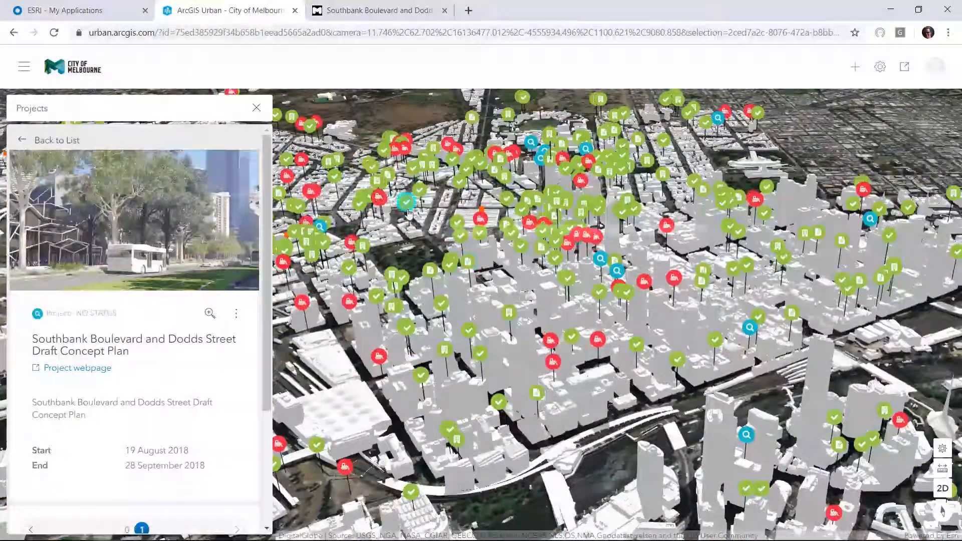
left_click(24, 66)
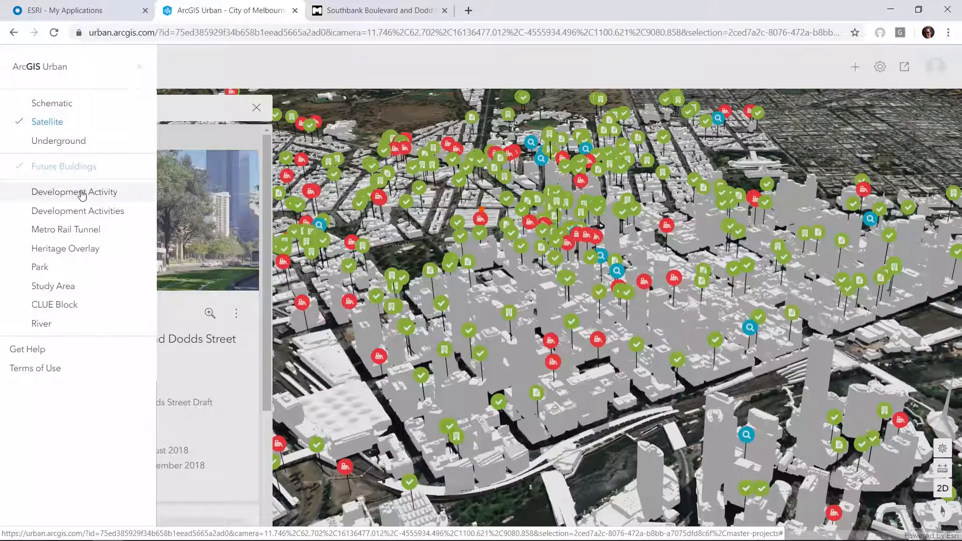
left_click(82, 194)
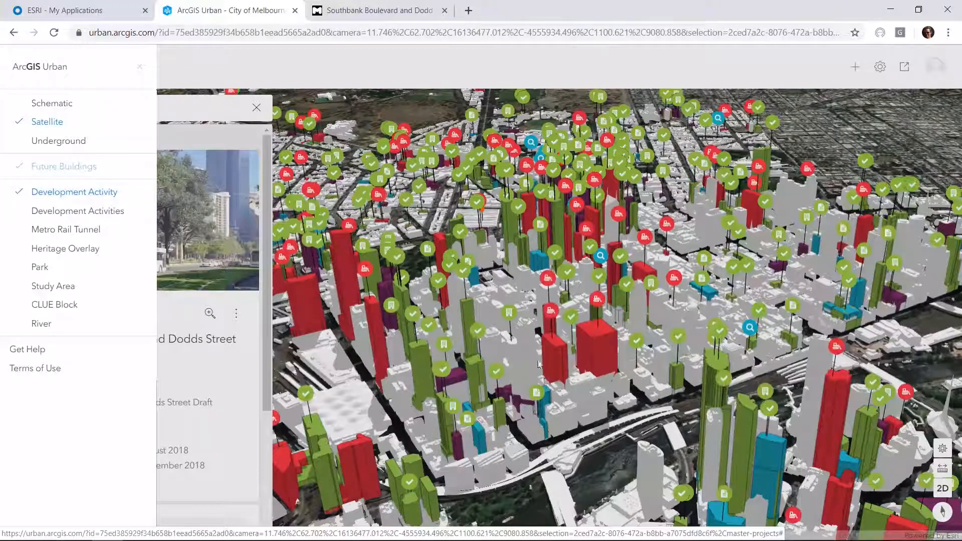
left_click(594, 315)
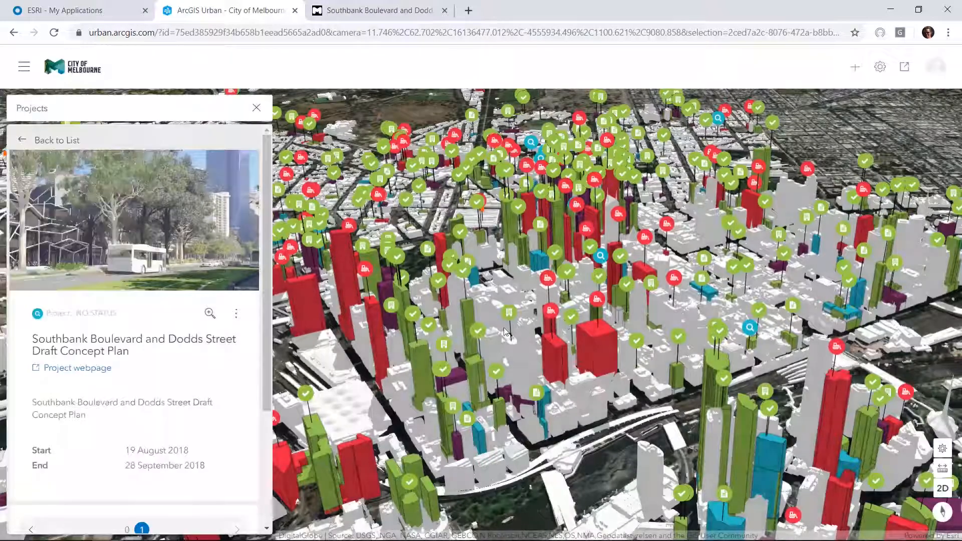
scroll(558, 346, "down", 5)
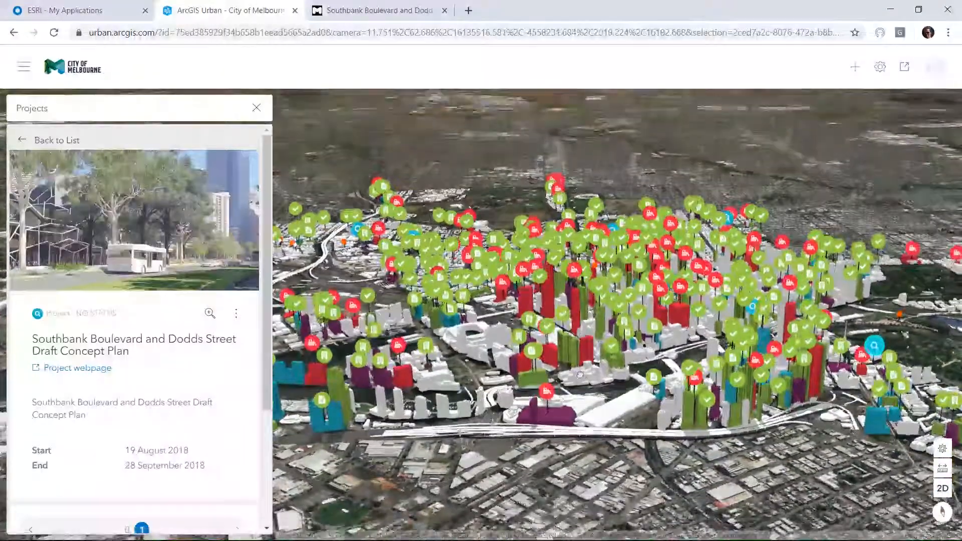
left_click_drag(579, 374, 586, 392)
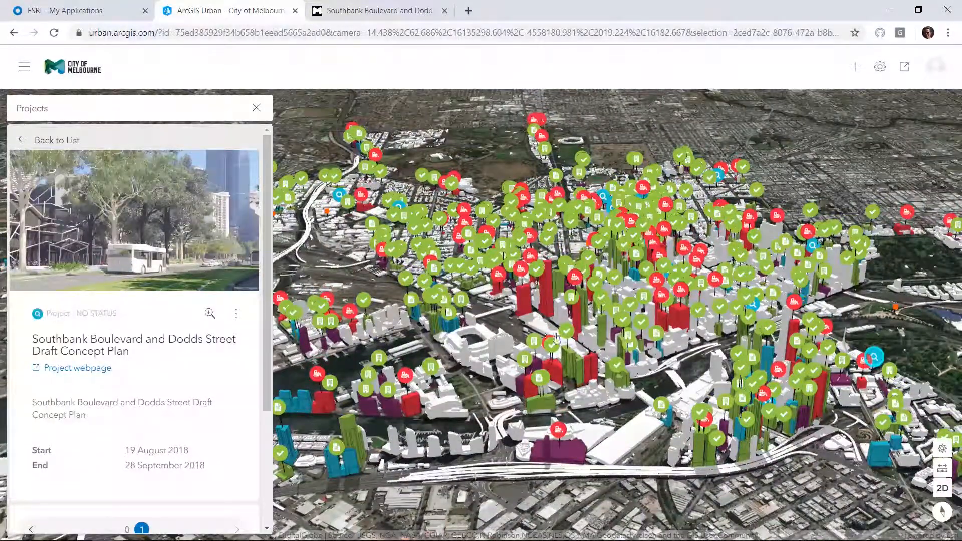
left_click_drag(520, 331, 525, 357)
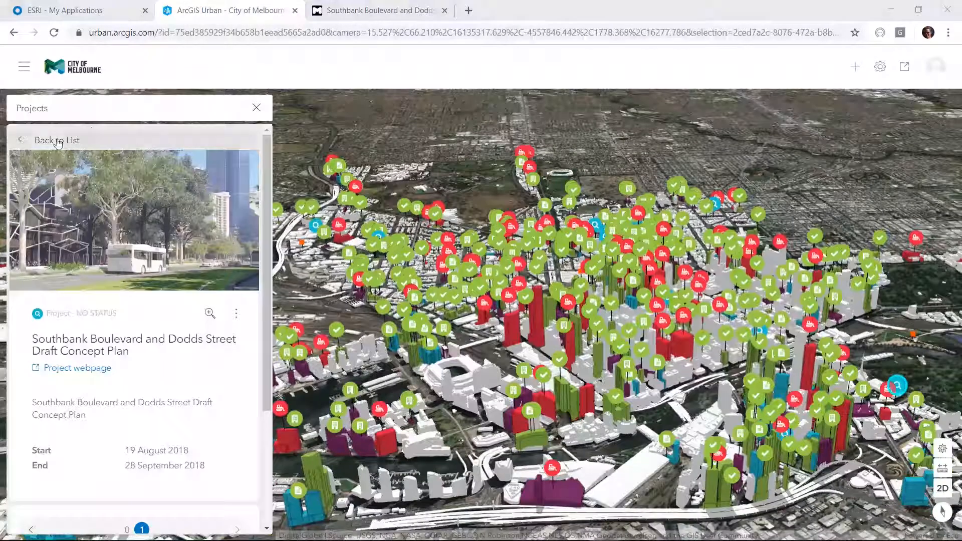
Switch from the project details to the list of plans, check its access filter options, and open the Kensington revitalisation plan.
left_click(58, 142)
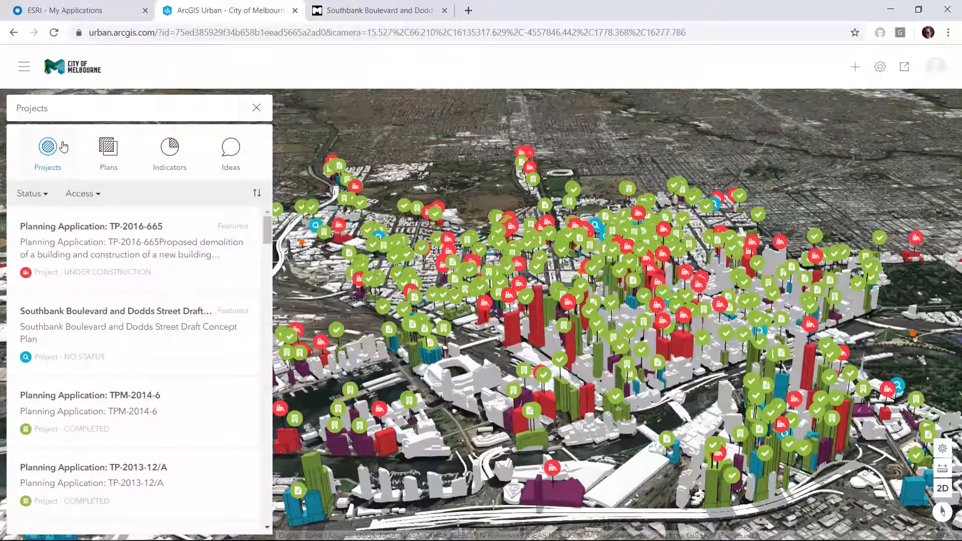
left_click(110, 149)
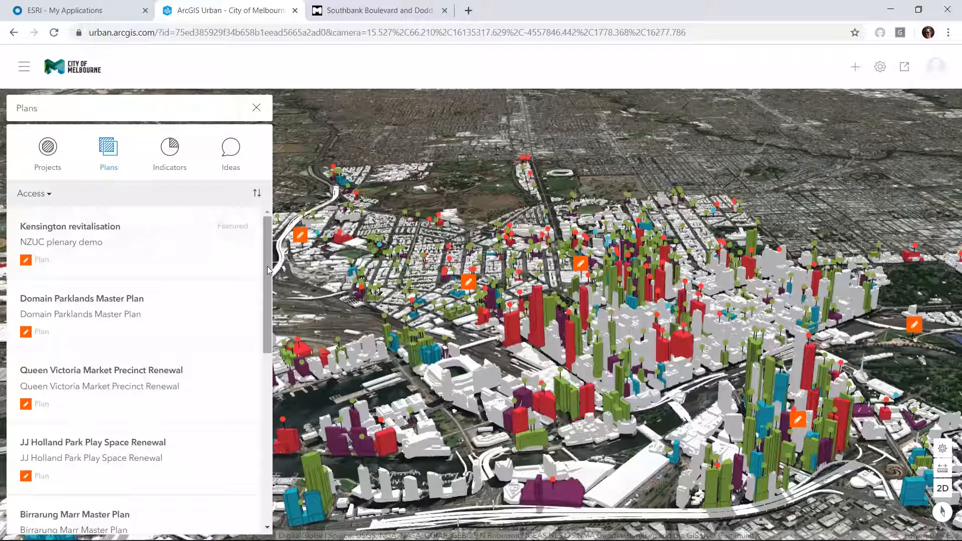
left_click_drag(268, 271, 47, 197)
left_click(52, 197)
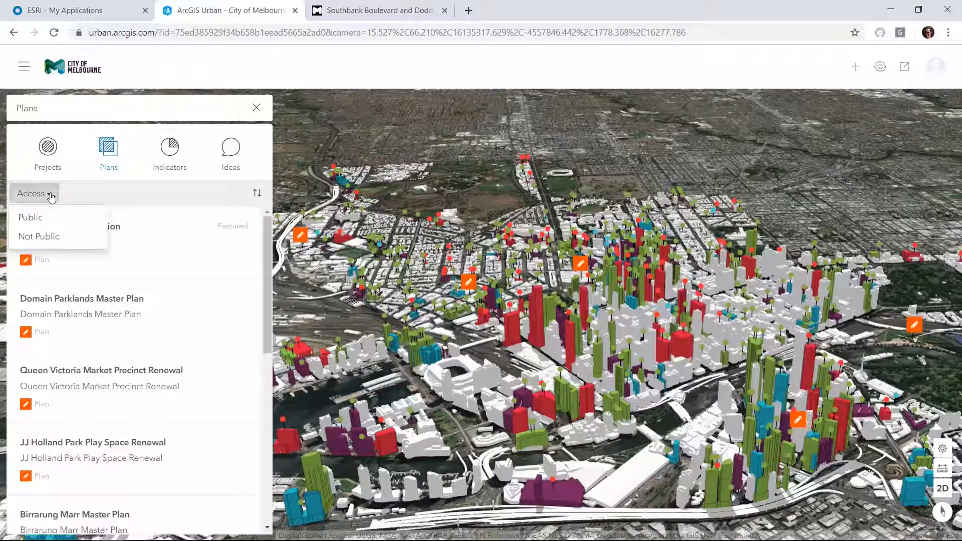
left_click(94, 197)
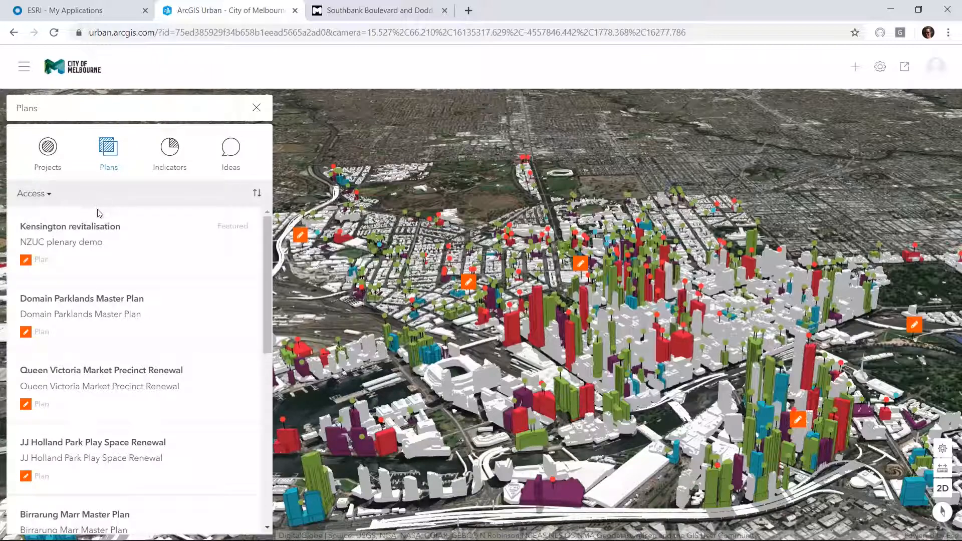
left_click(97, 229)
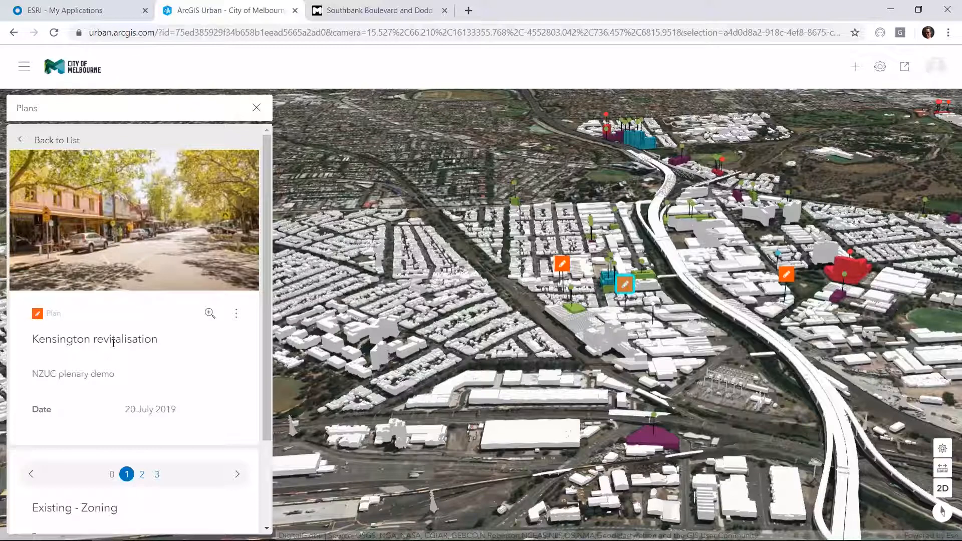
Open the Kensington revitalisation plan for editing in Plan Designer and examine its existing zoning boundaries from several angles.
left_click(234, 320)
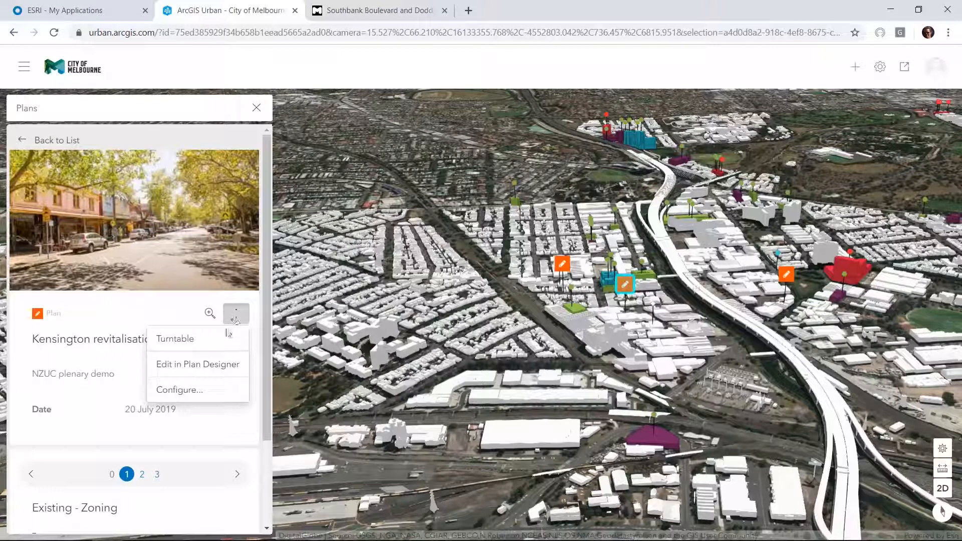
left_click(209, 366)
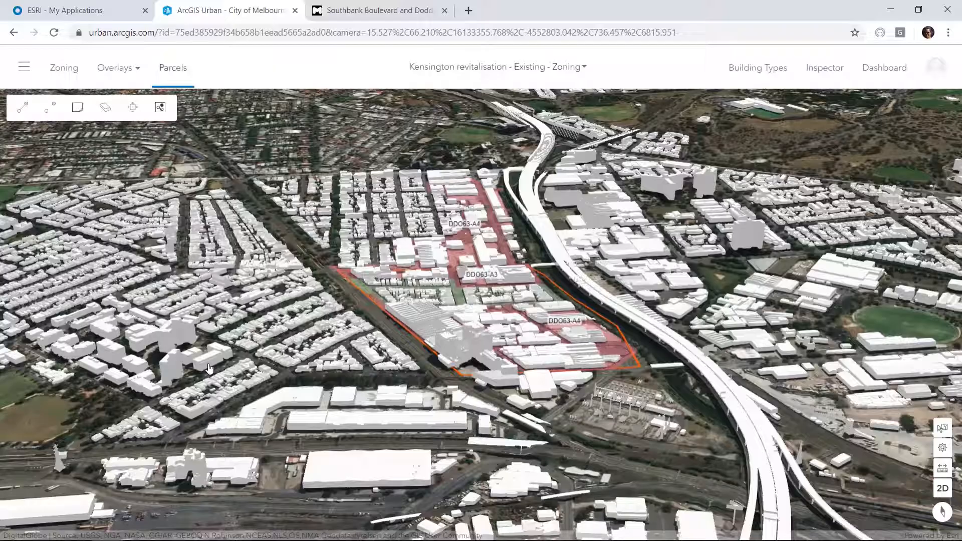
left_click_drag(525, 330, 486, 365)
right_click_drag(485, 365, 412, 380)
scroll(410, 379, "up", 3)
right_click_drag(466, 366, 441, 349)
left_click_drag(440, 347, 447, 362)
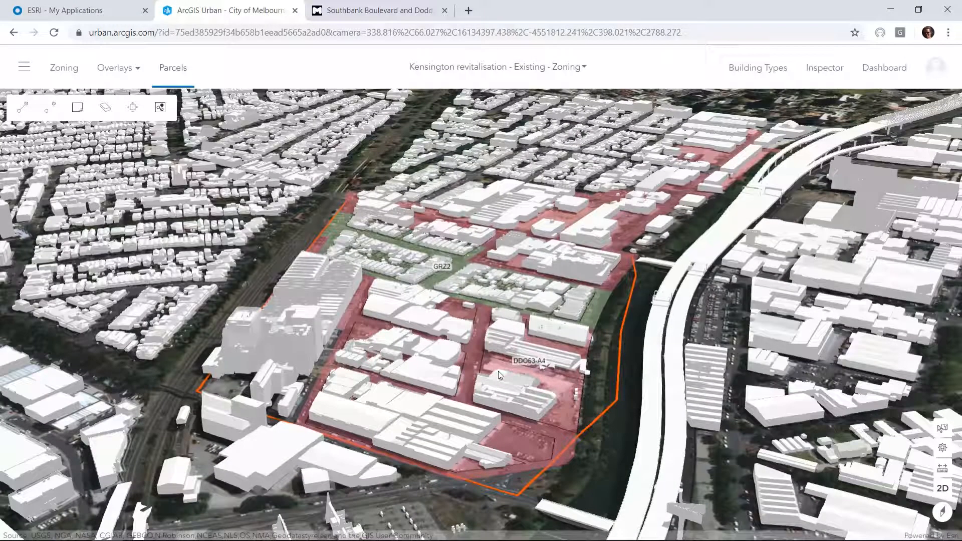
right_click_drag(578, 407, 500, 408)
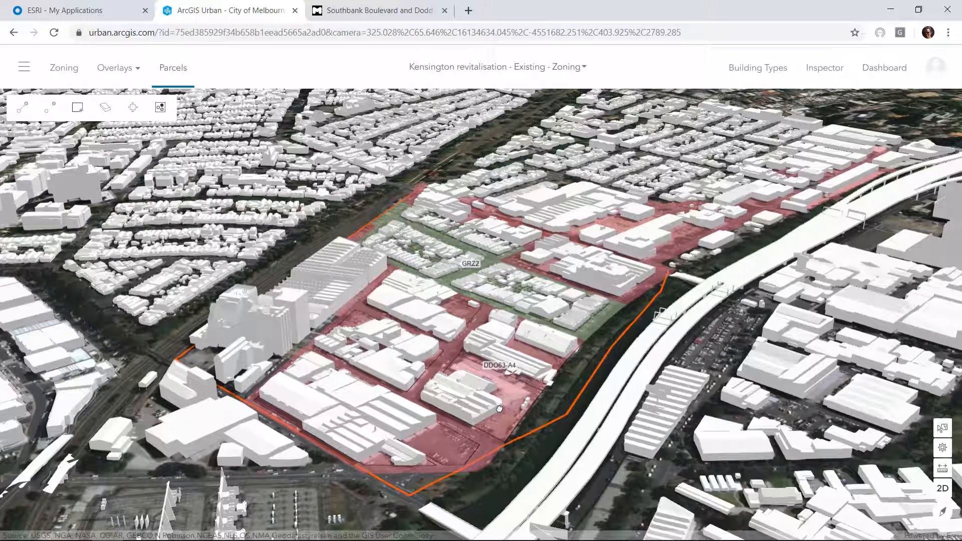
right_click_drag(382, 396, 541, 371)
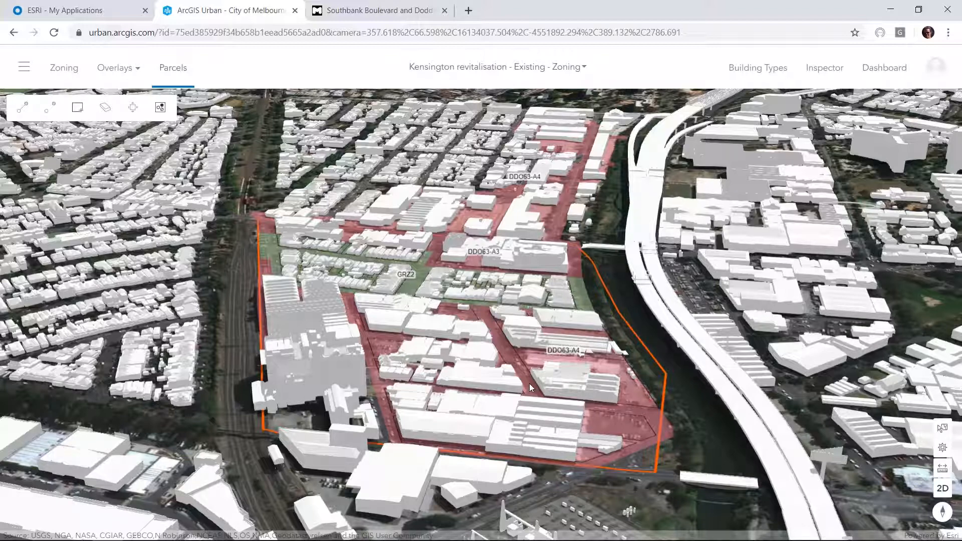
right_click_drag(522, 354, 486, 362)
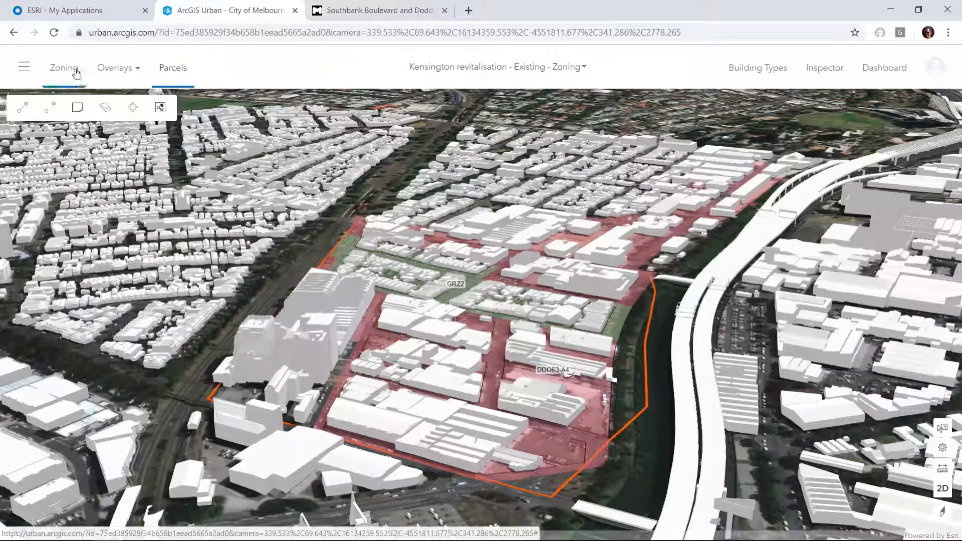
Turn on the Zoning envelopes layer and examine the 3D envelopes over the Kensington plan area.
left_click(24, 69)
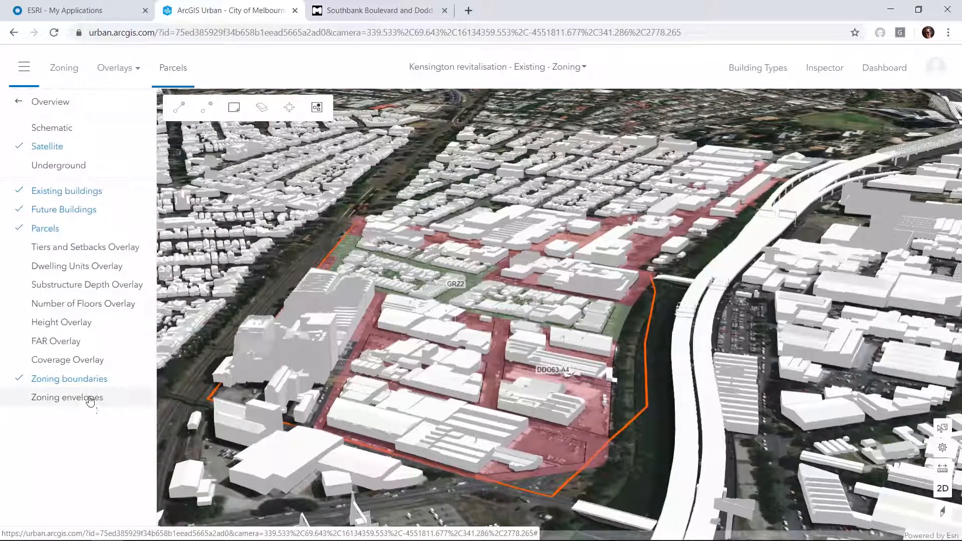
left_click(90, 400)
mouse_move(547, 427)
right_mouse_down()
mouse_move(458, 407)
mouse_move(552, 442)
right_mouse_up()
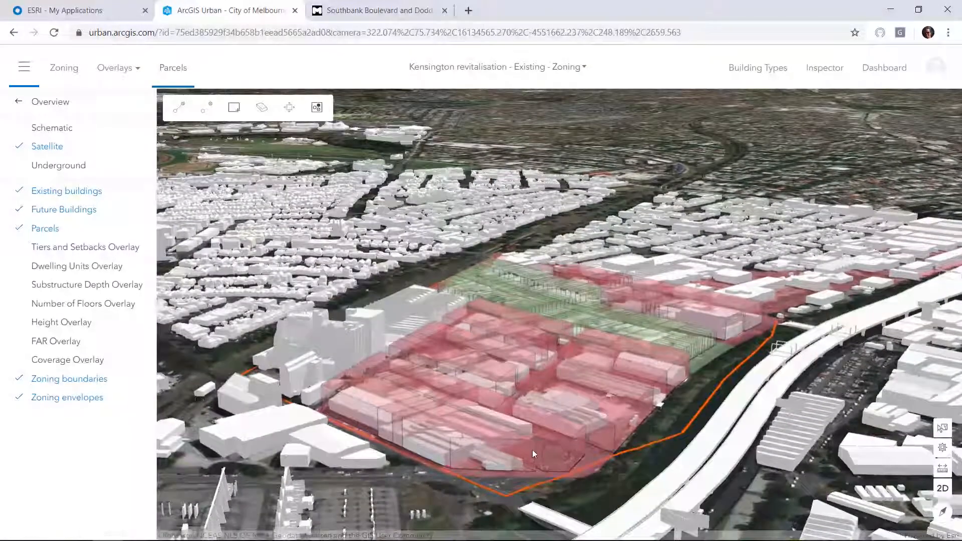
scroll(550, 470, "up", 3)
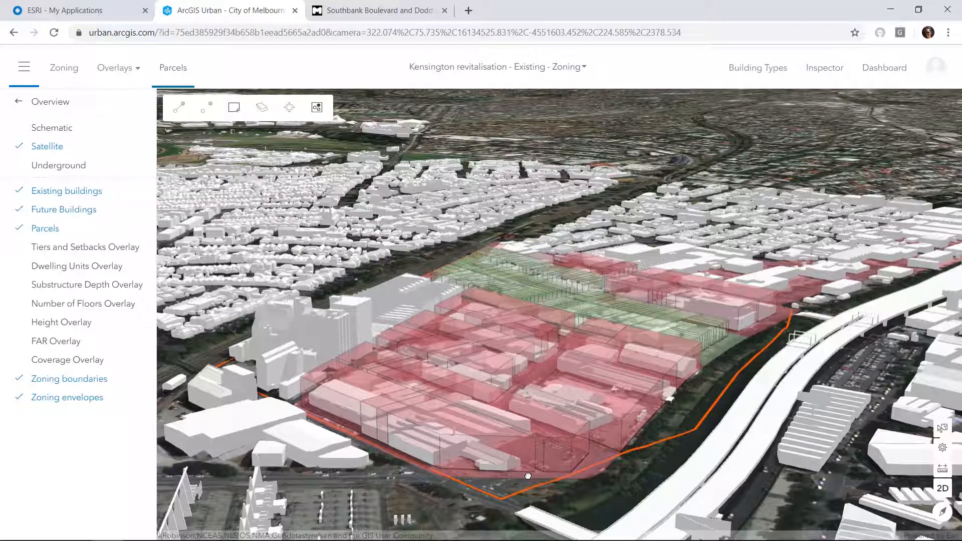
mouse_move(494, 395)
right_mouse_down()
mouse_move(551, 403)
mouse_move(503, 399)
right_mouse_up()
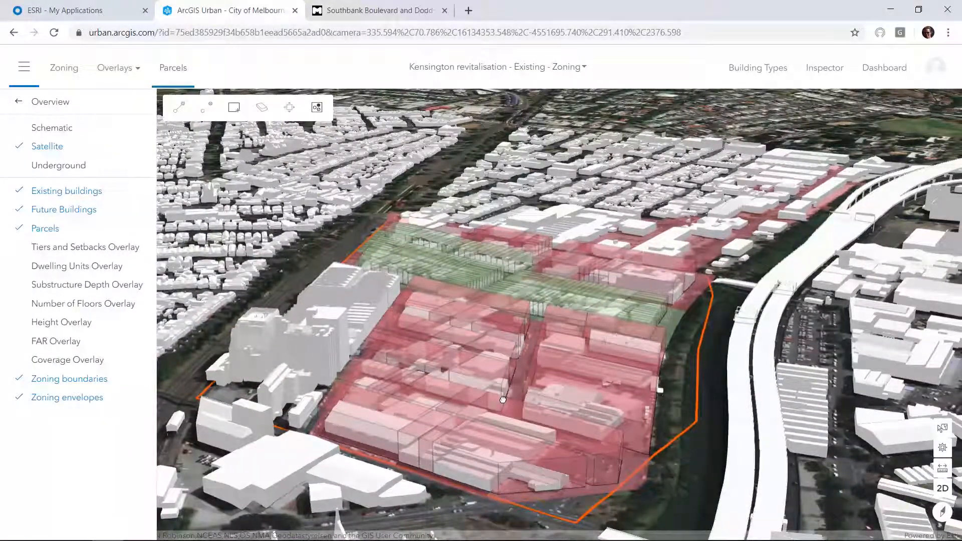
Switch the plan to the Scenario 1 - New Zoning scenario and view its zoning envelopes.
left_click(509, 70)
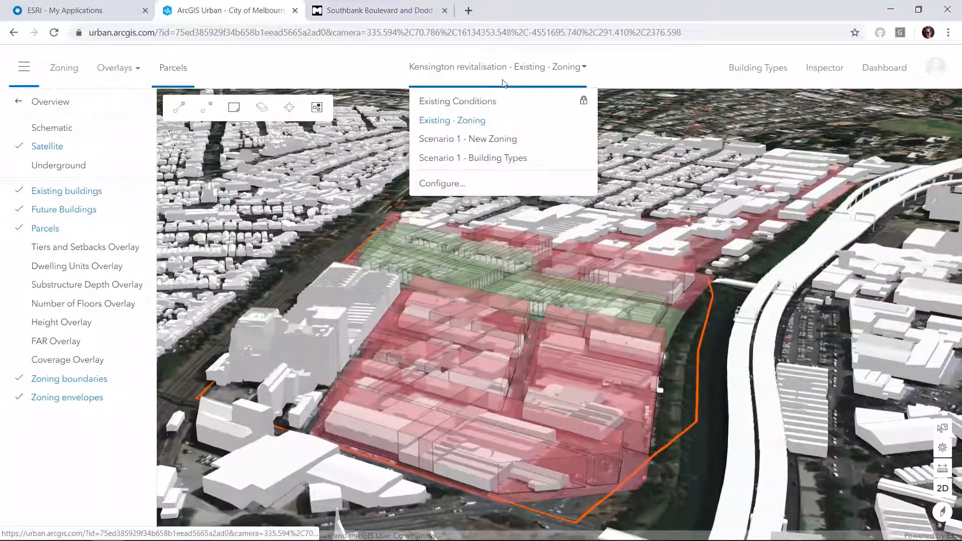
left_click(489, 140)
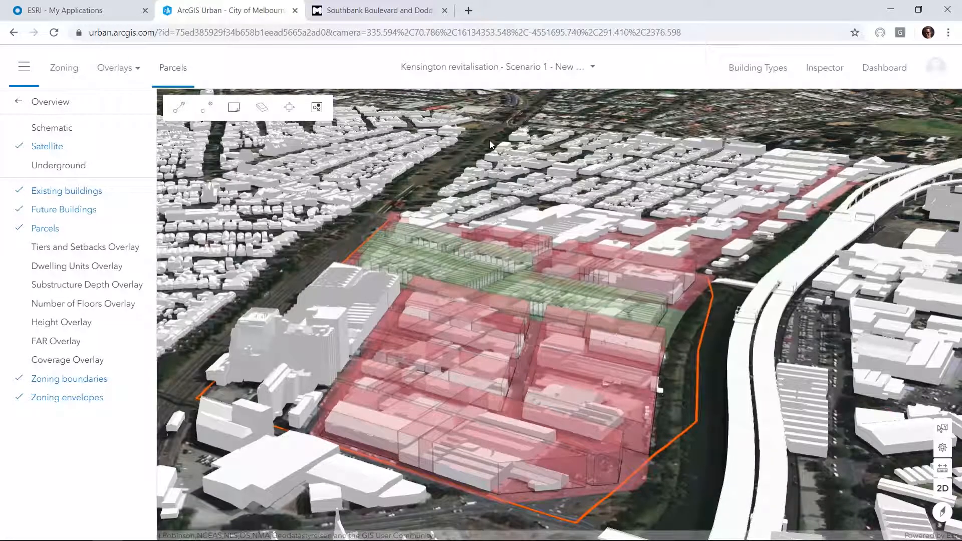
right_click_drag(507, 404, 527, 418)
right_click_drag(514, 377, 493, 446)
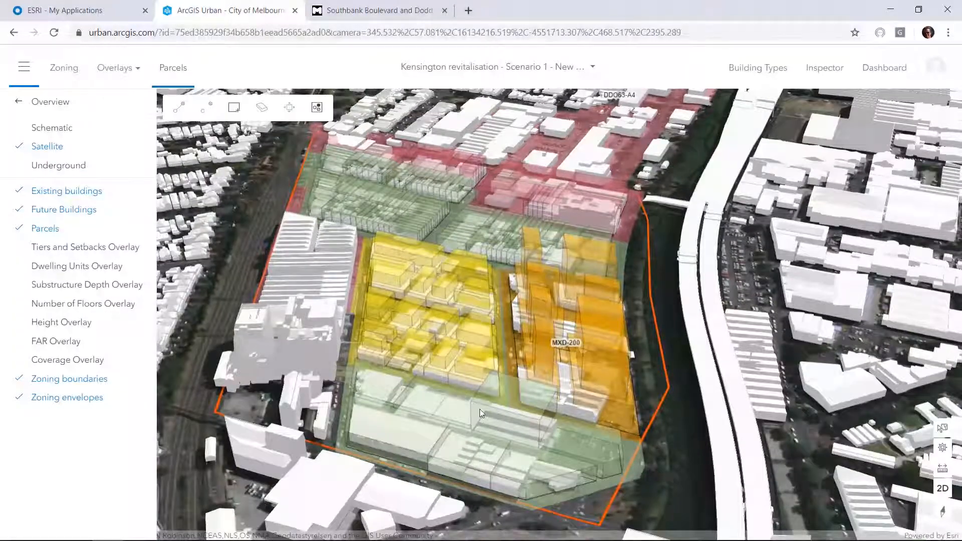
Switch to zoning editing, select the green zone along the plan area's southern edge, and show the available zoning types.
left_click(51, 67)
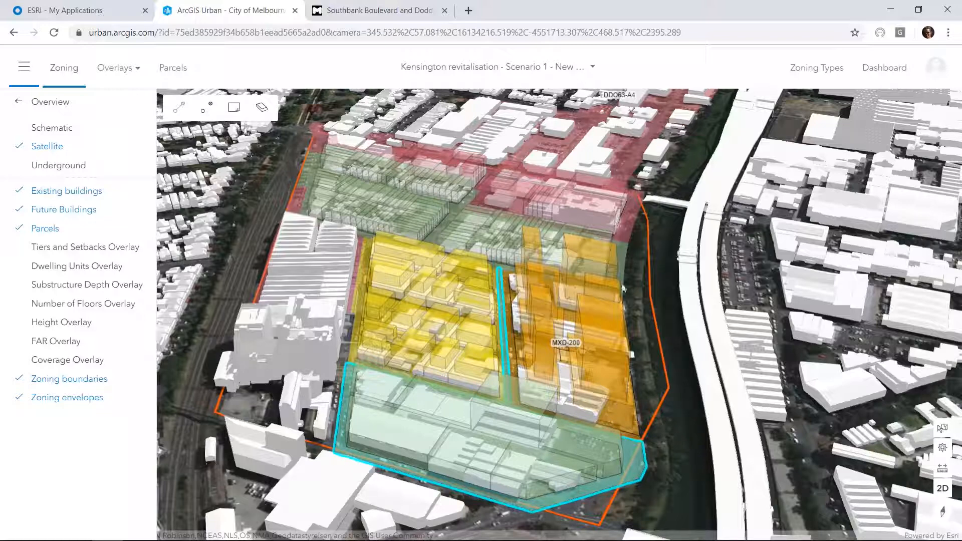
left_click(810, 70)
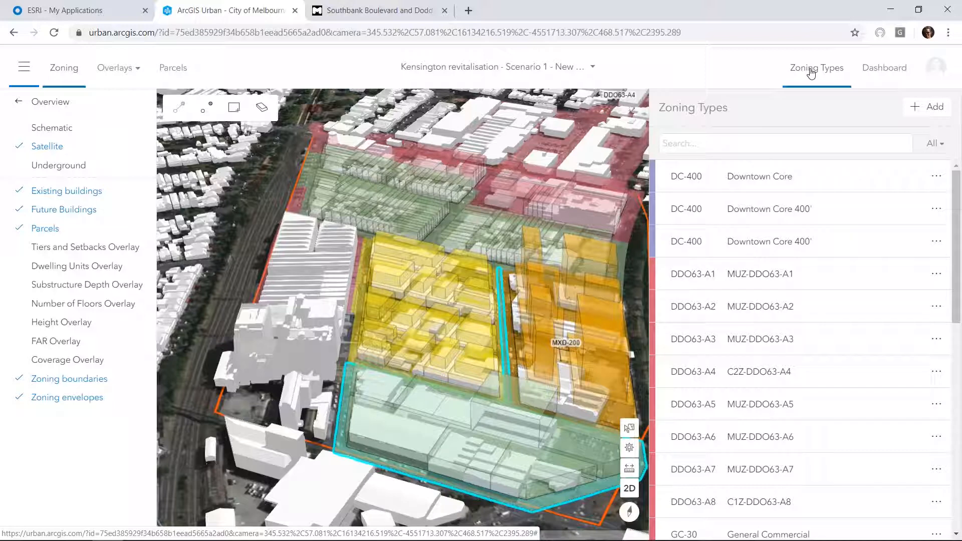
mouse_move(957, 211)
left_mouse_down()
mouse_move(960, 434)
mouse_move(959, 208)
left_mouse_up()
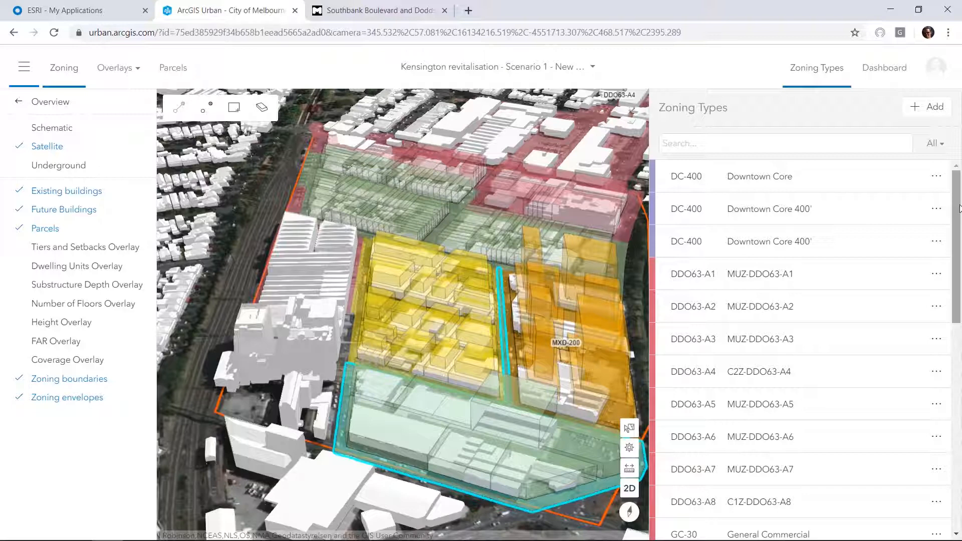
Review the parameters of the existing GRZ2 zoning type and close them without changes.
left_click_drag(955, 209, 919, 340)
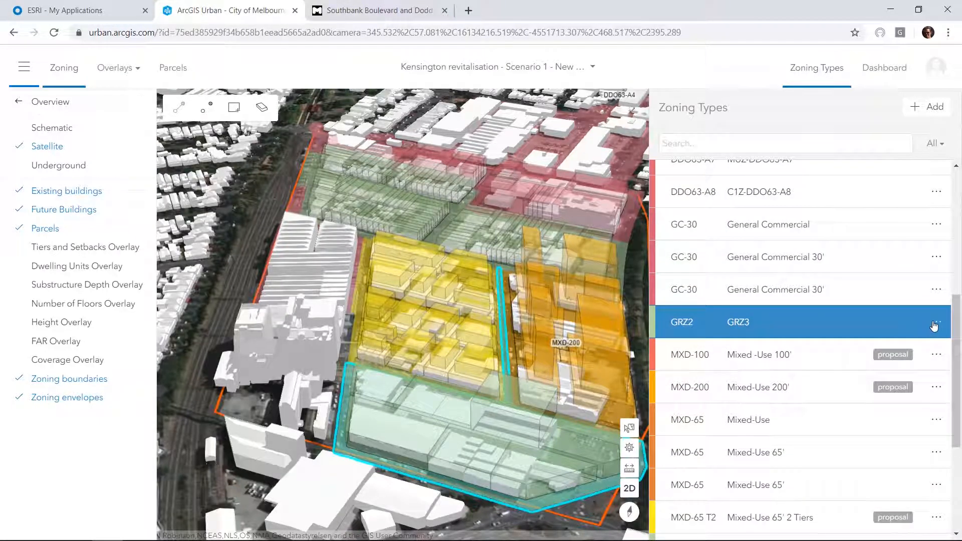
left_click(937, 323)
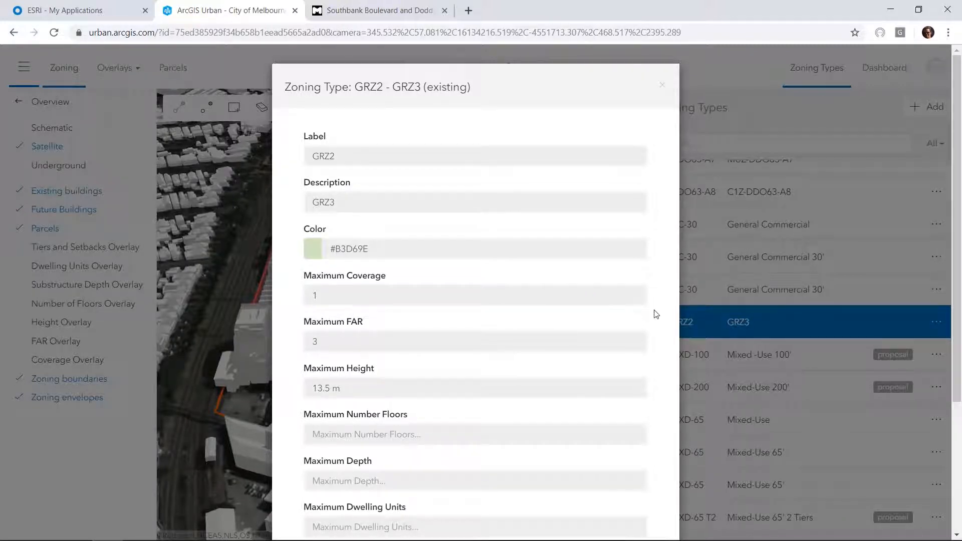
scroll(659, 316, "down", 3)
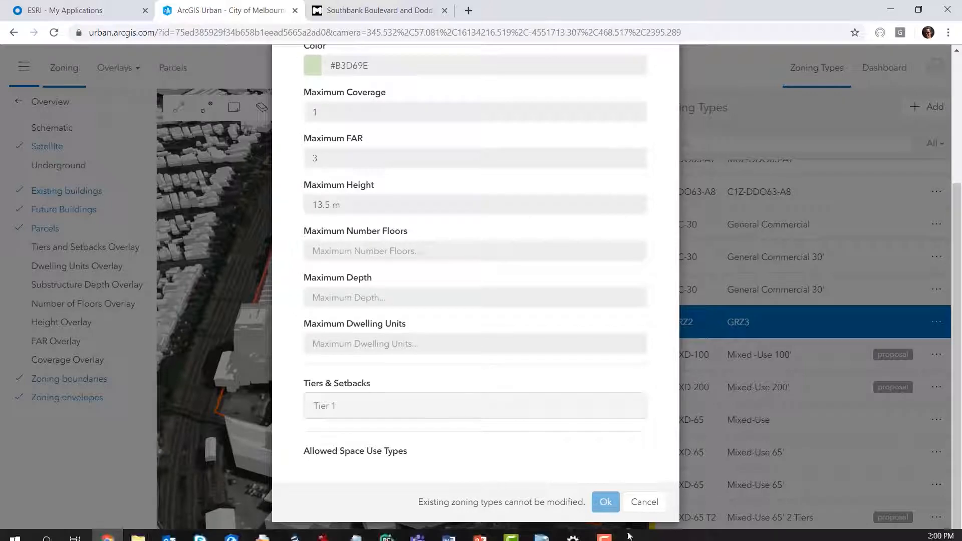
left_click(644, 501)
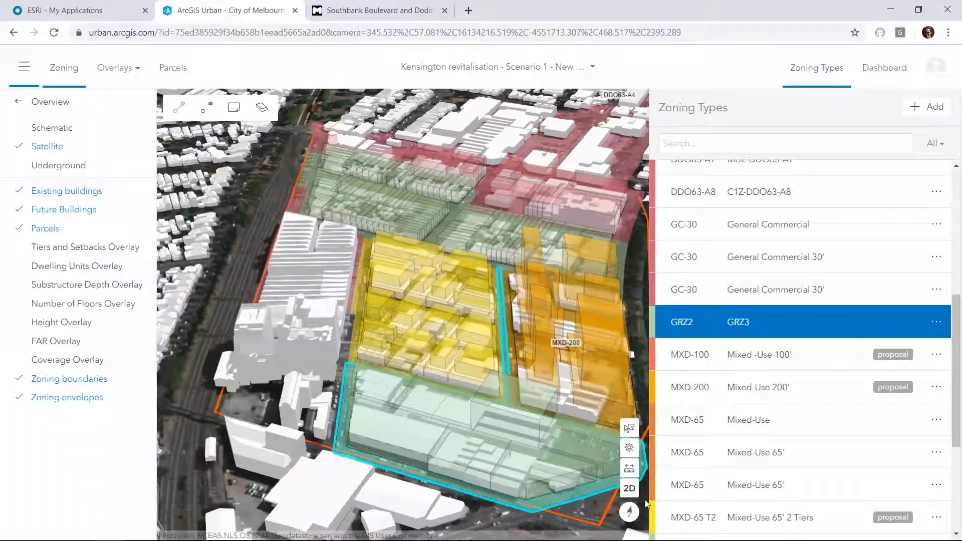
Assign the proposed MXD-200 Mixed-Use 200' zoning type to the selected southern zone and view the resulting envelopes.
left_click(776, 391)
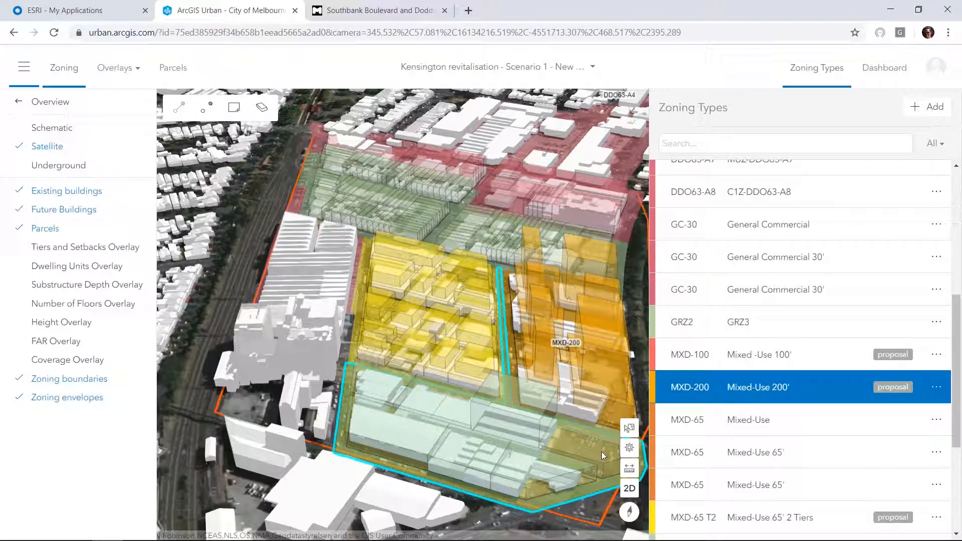
left_click_drag(602, 452, 561, 446)
right_click_drag(499, 431, 491, 430)
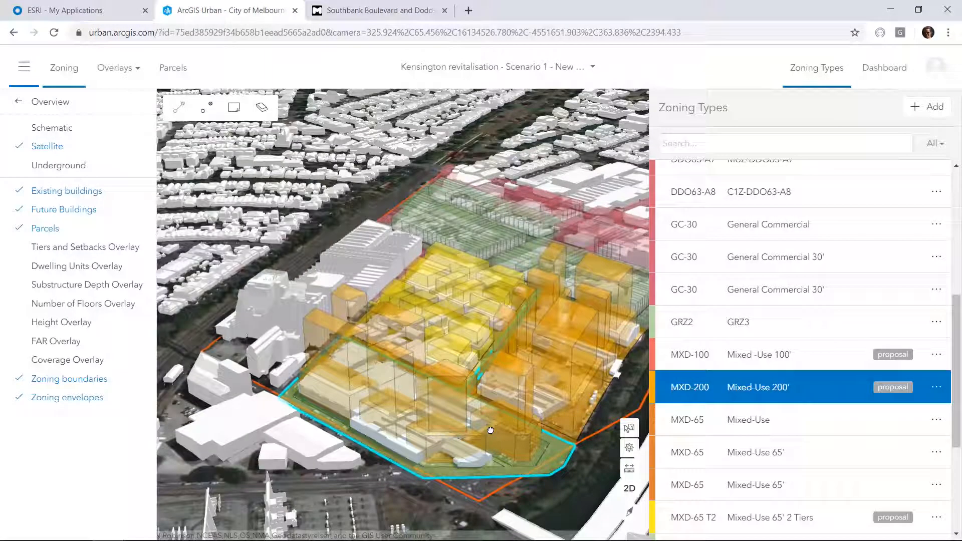
right_click_drag(464, 439, 512, 443)
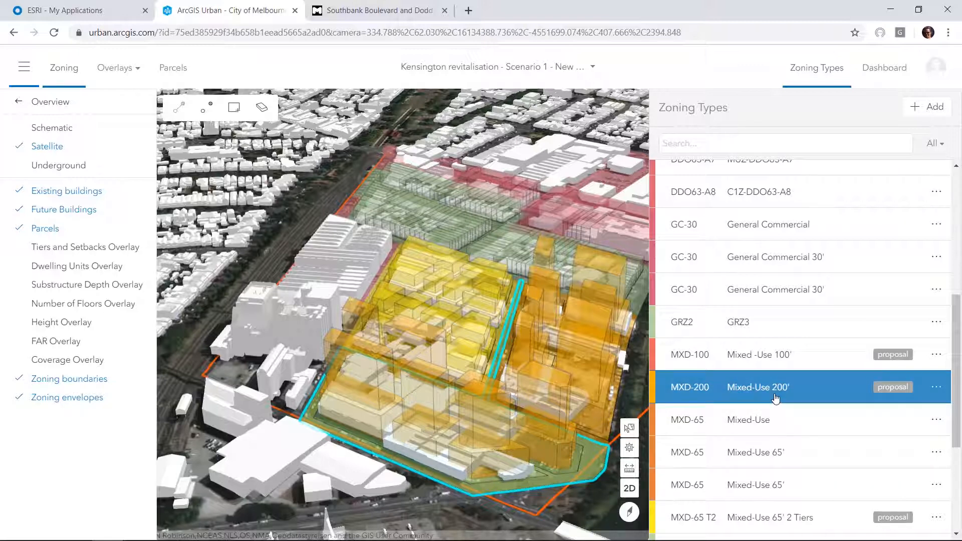
Set the maximum height of the MXD-200 zoning type to 80 m and view the updated envelopes.
left_click(937, 387)
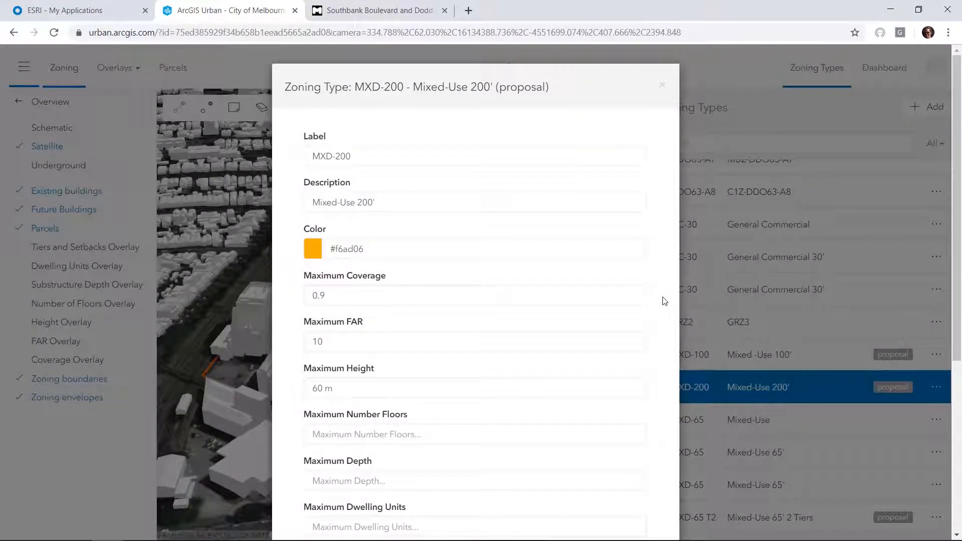
scroll(664, 300, "down", 1)
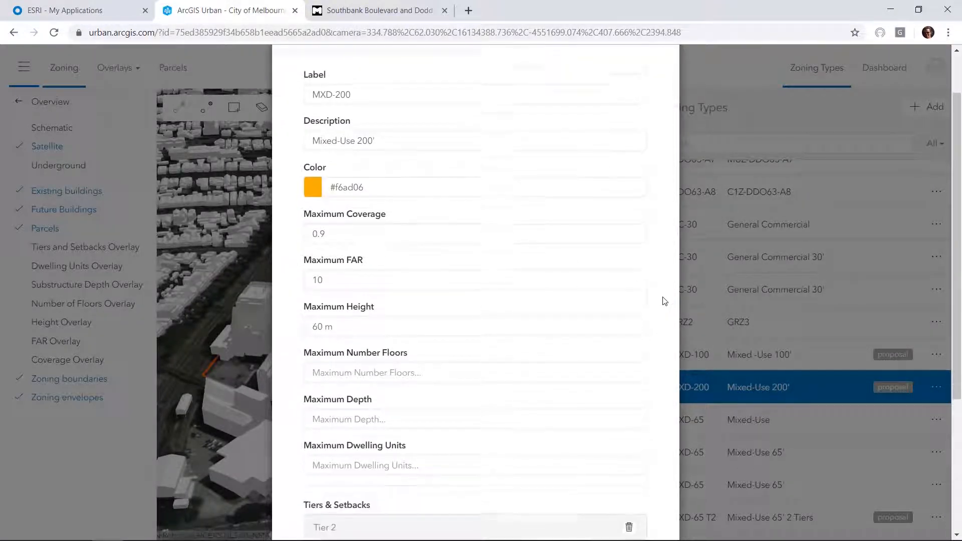
double_click(305, 326)
type("80")
scroll(545, 441, "down", 4)
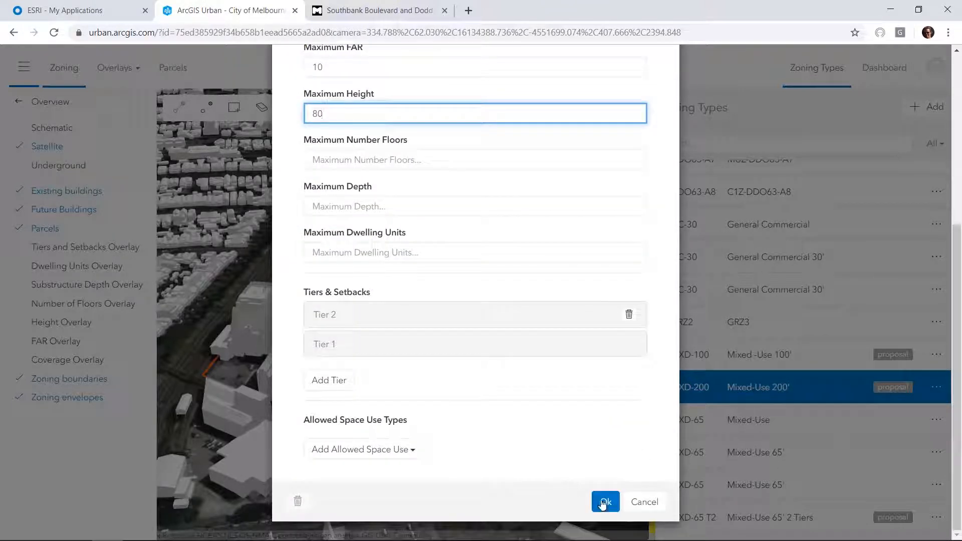
left_click(605, 499)
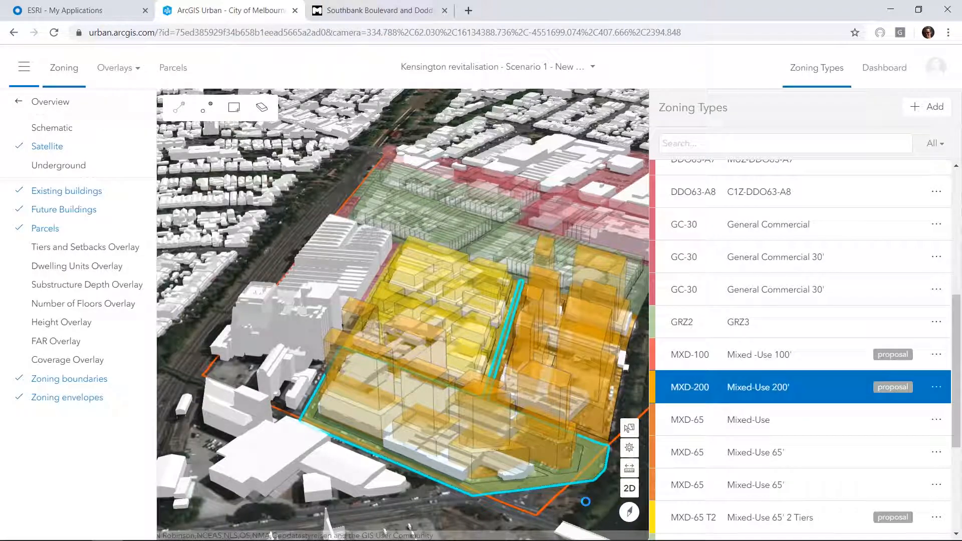
left_click_drag(581, 497, 490, 486)
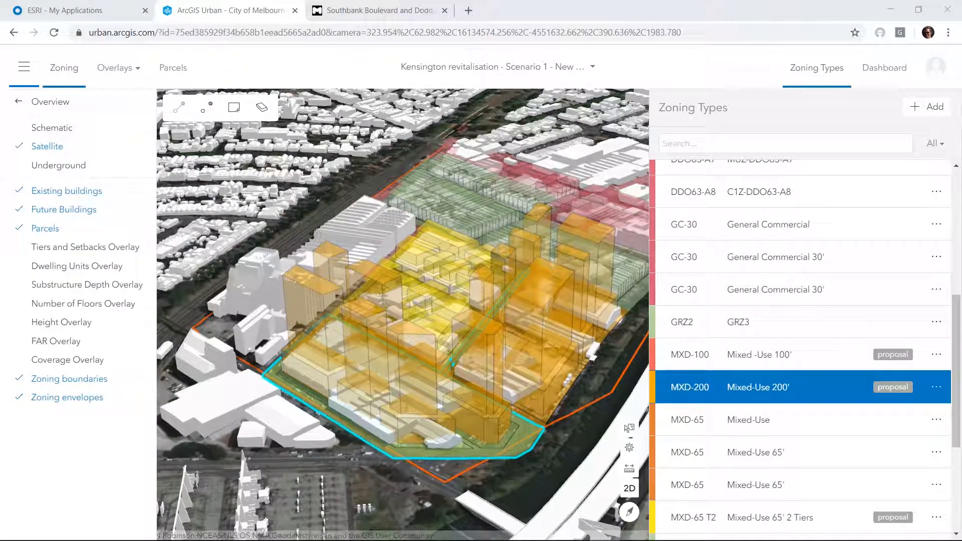
Switch to parcel editing, load the Scenario 1 - Building Types scenario, and view its proposed buildings.
left_click(174, 70)
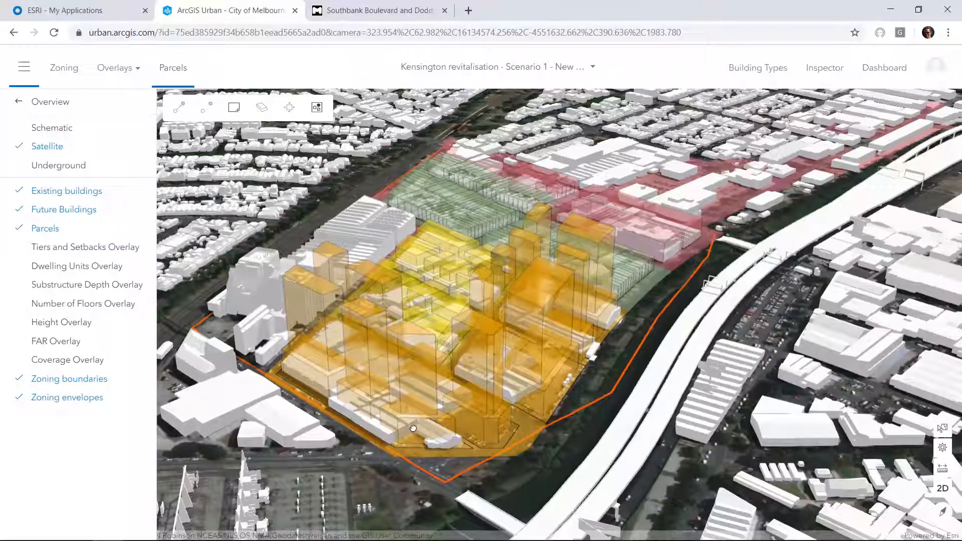
right_click_drag(413, 428, 489, 456)
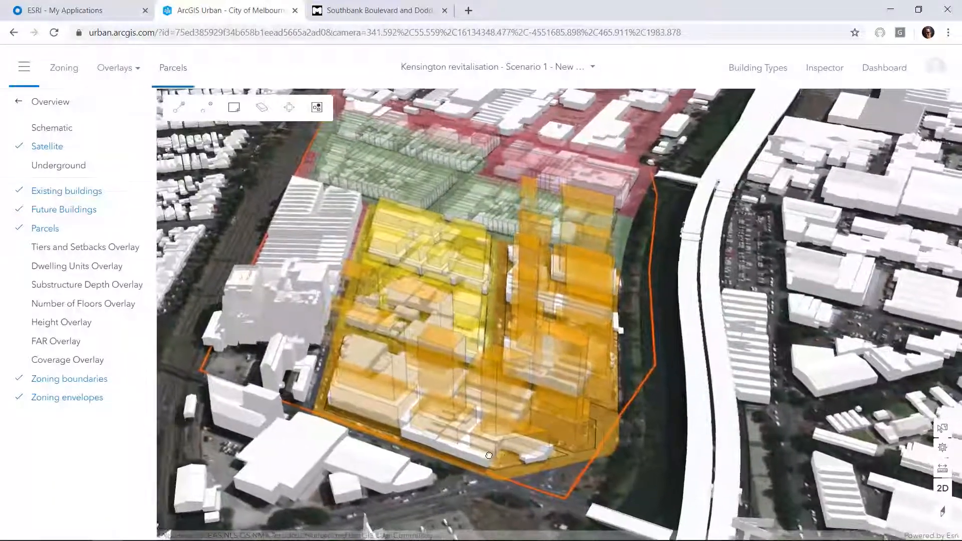
left_click(491, 71)
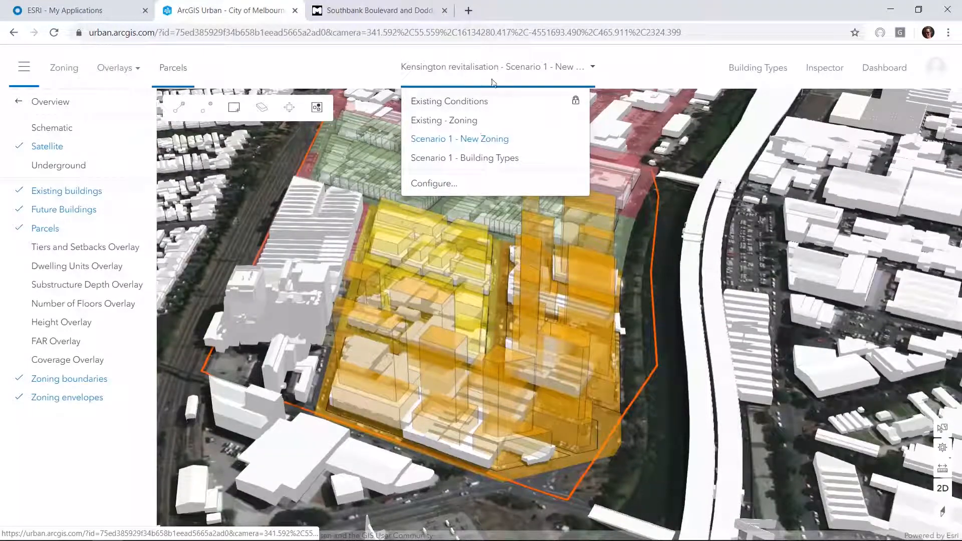
left_click(484, 159)
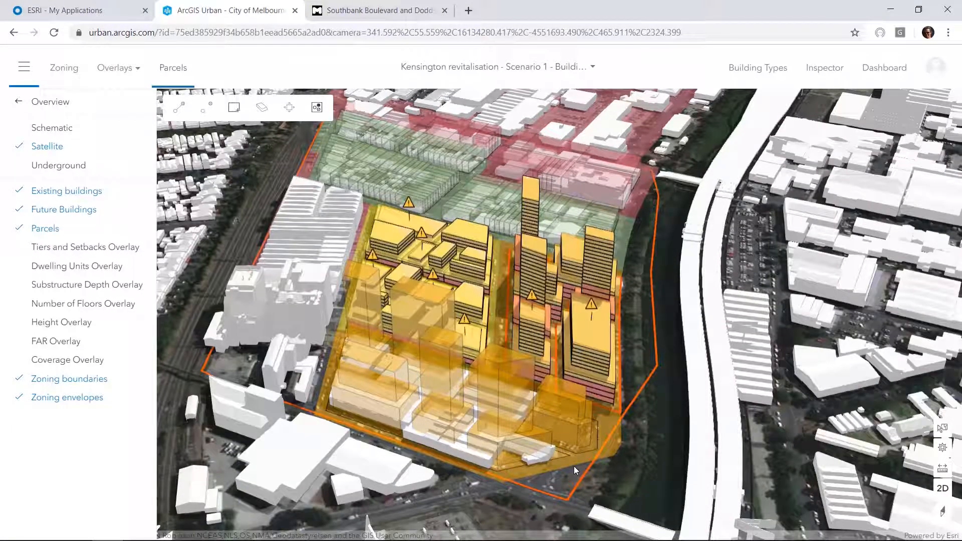
right_click_drag(585, 441, 521, 404)
left_click_drag(521, 404, 553, 419)
right_click_drag(462, 400, 557, 366)
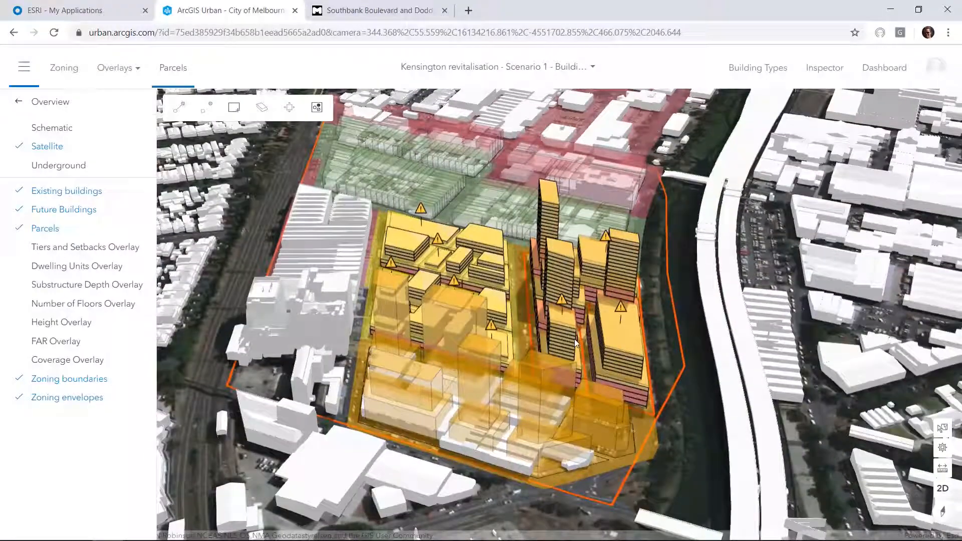
Select all parcels in the southern MXD-200 zone with a freehand advanced selection.
right_click_drag(500, 359, 581, 320)
left_click_drag(557, 321, 565, 334)
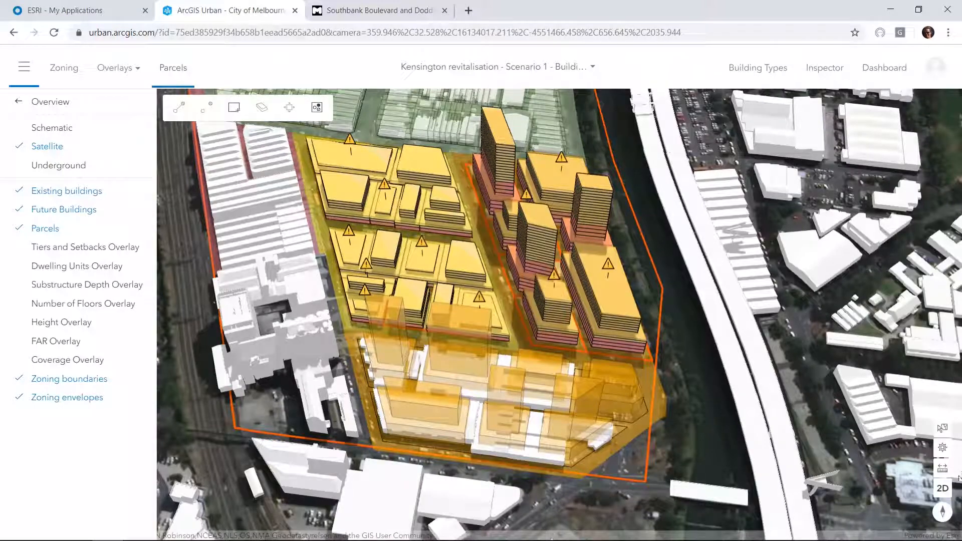
left_click(942, 428)
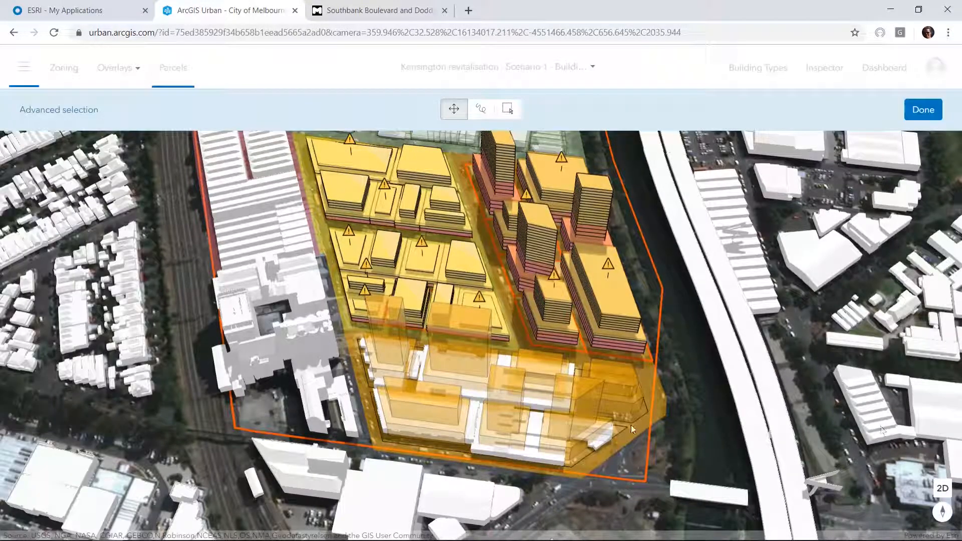
scroll(591, 458, "down", 2)
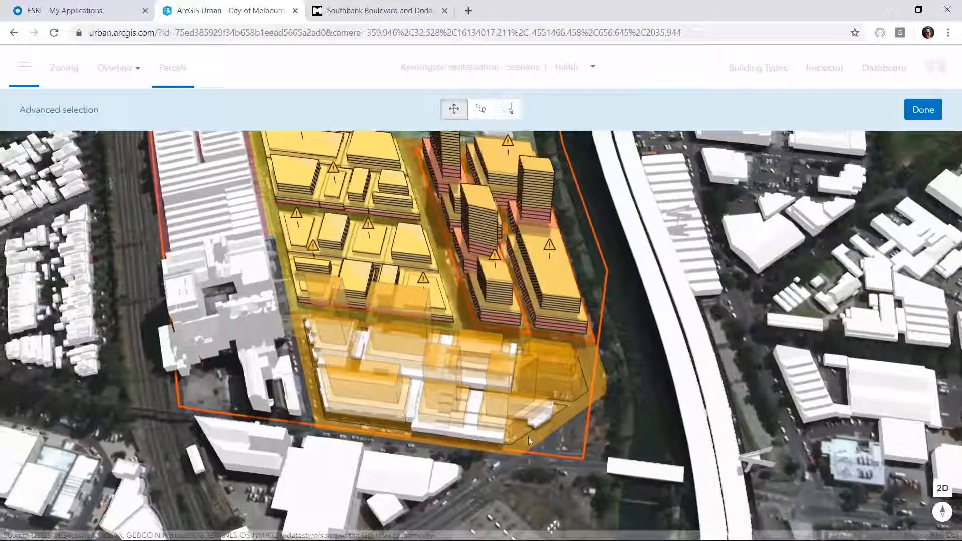
left_click(480, 108)
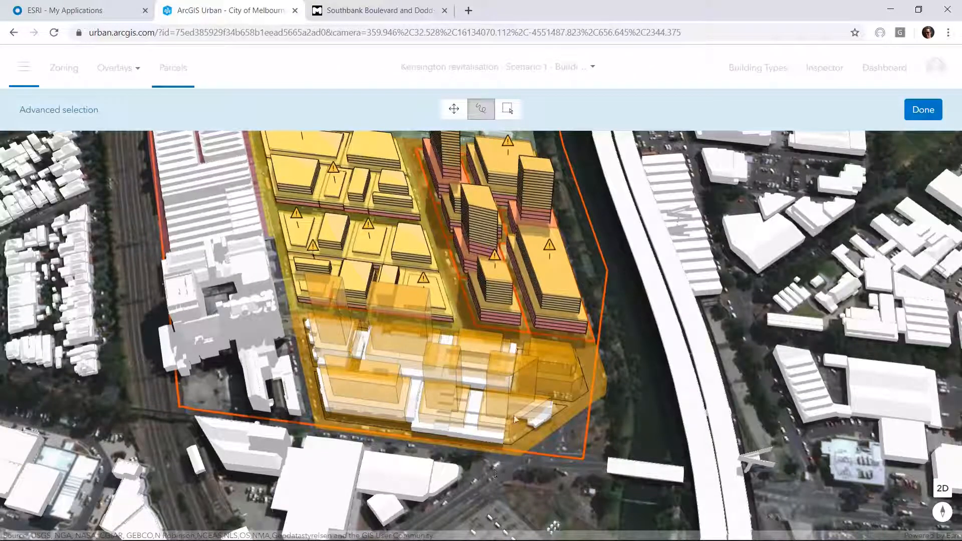
left_click(559, 373)
left_click(924, 109)
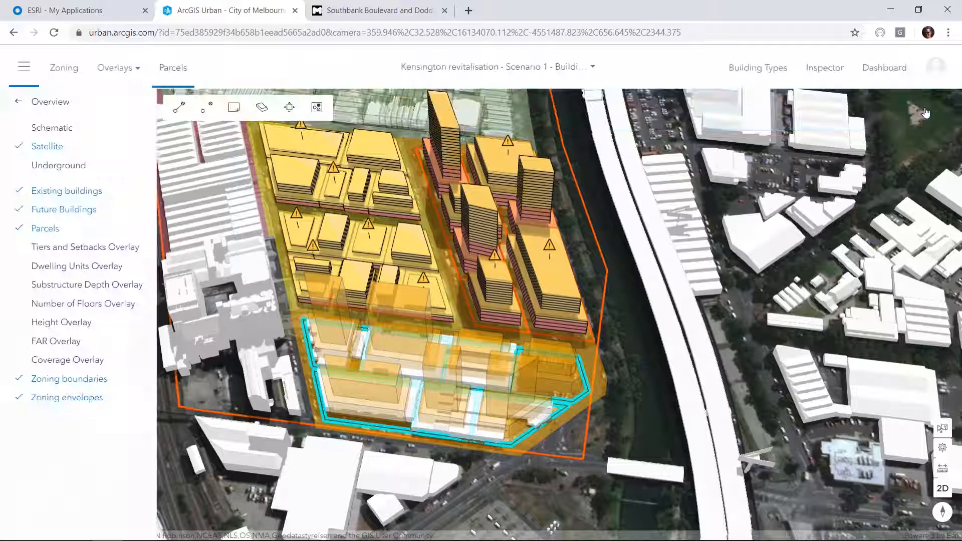
Assign the High-Rise Office w/ Retail building type to the selected southern parcels.
left_click(762, 70)
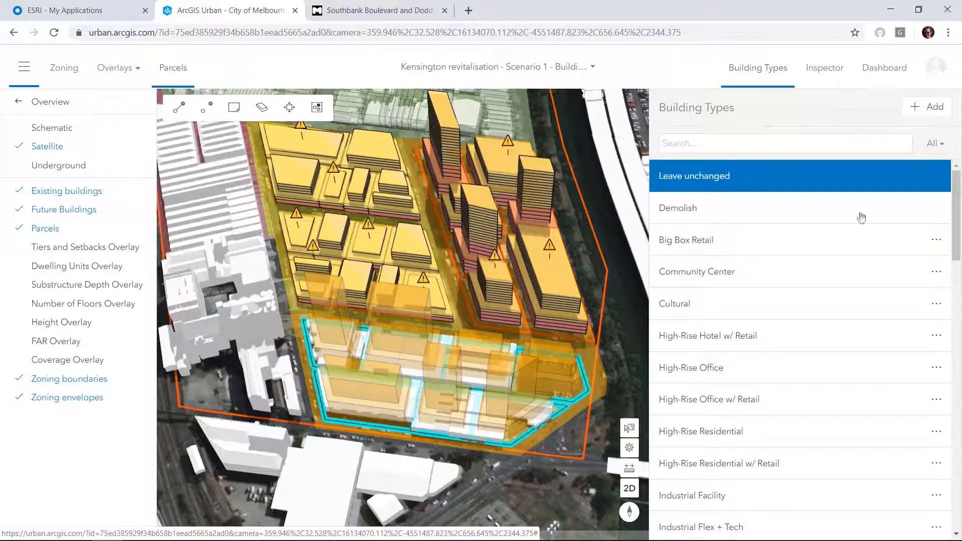
scroll(957, 208, "down", 1)
mouse_move(956, 208)
left_mouse_down()
mouse_move(958, 358)
mouse_move(946, 205)
left_mouse_up()
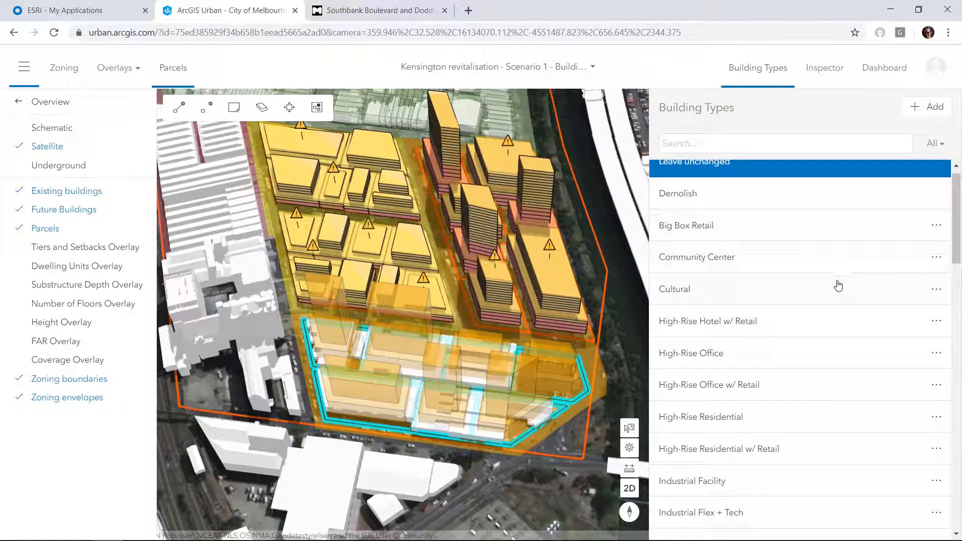
left_click(737, 386)
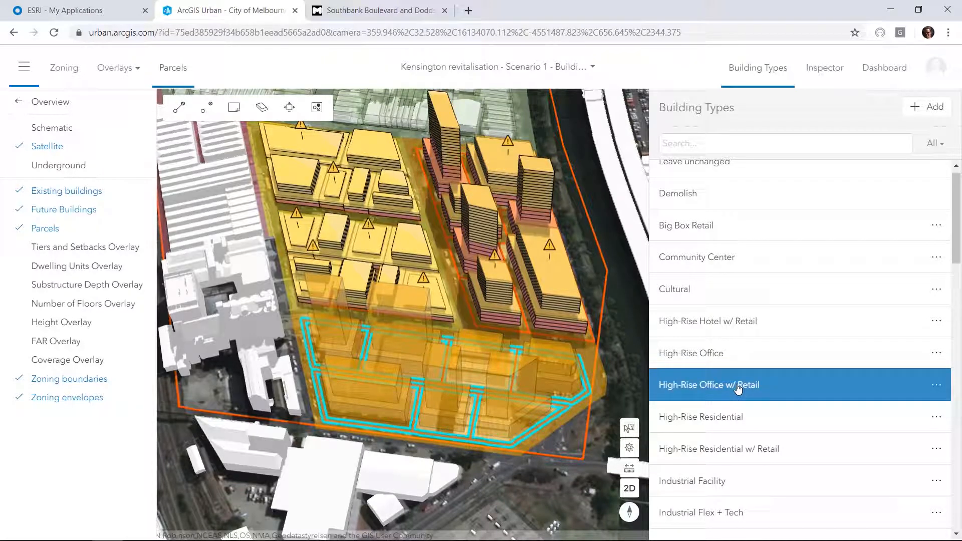
Review the parameters of the High-Rise Office w/ Retail building type and close them without changes.
left_click(939, 387)
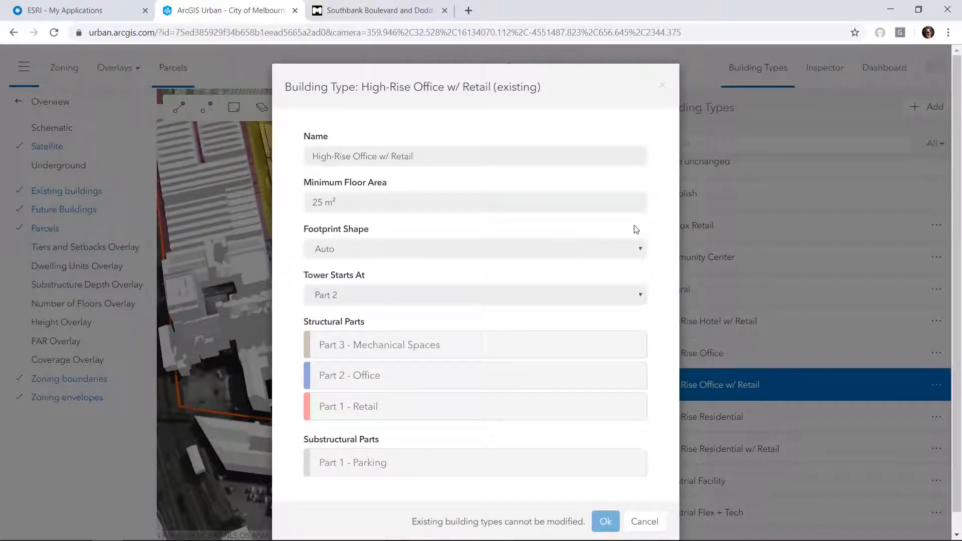
scroll(644, 280, "down", 1)
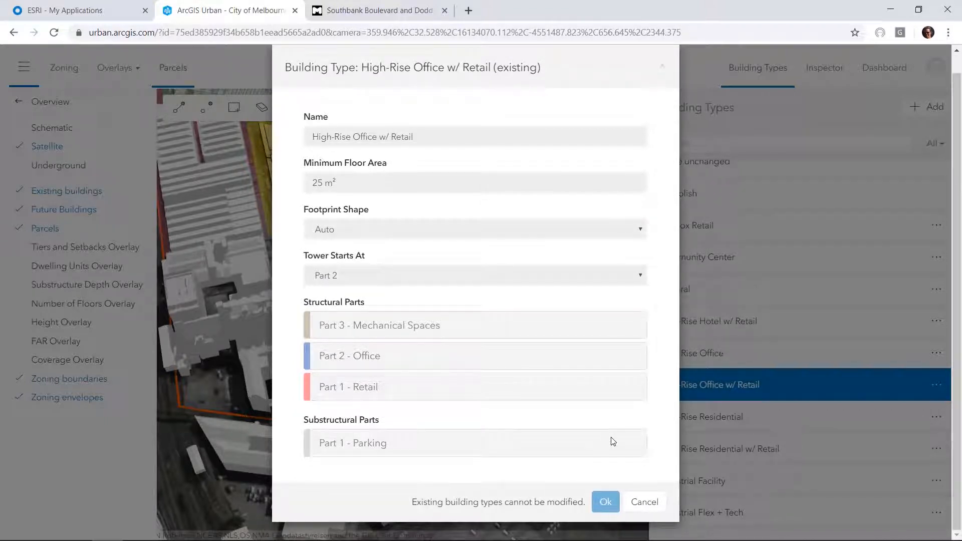
left_click(644, 501)
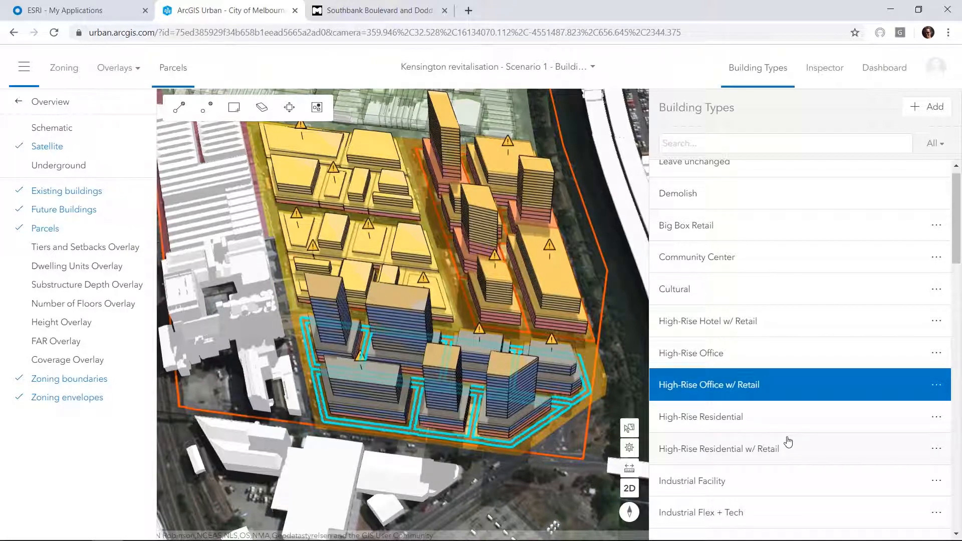
Inspect the new office and retail buildings in 3D and clear the parcel selection.
right_click_drag(573, 459, 421, 419)
left_click_drag(533, 422, 483, 451)
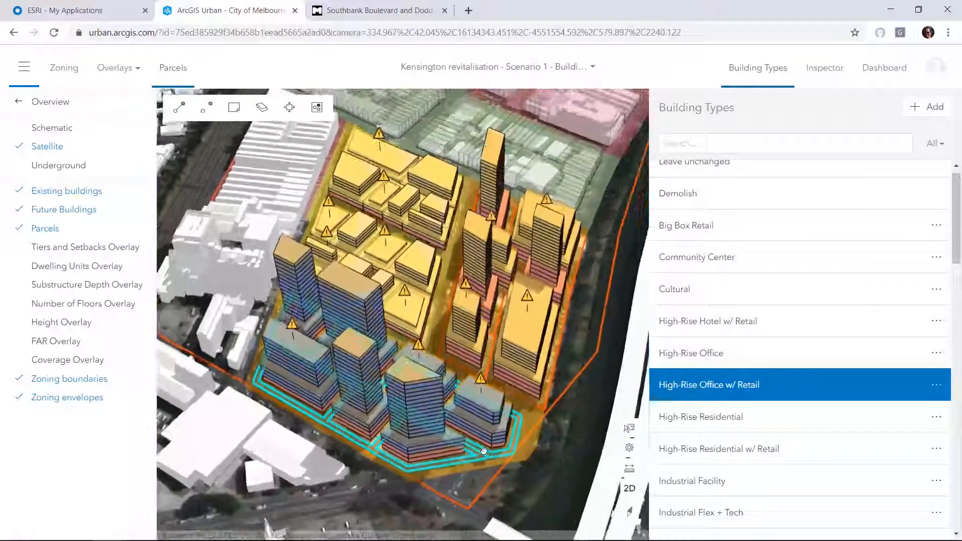
mouse_move(516, 470)
right_mouse_down()
mouse_move(511, 453)
mouse_move(525, 454)
mouse_move(506, 465)
right_mouse_up()
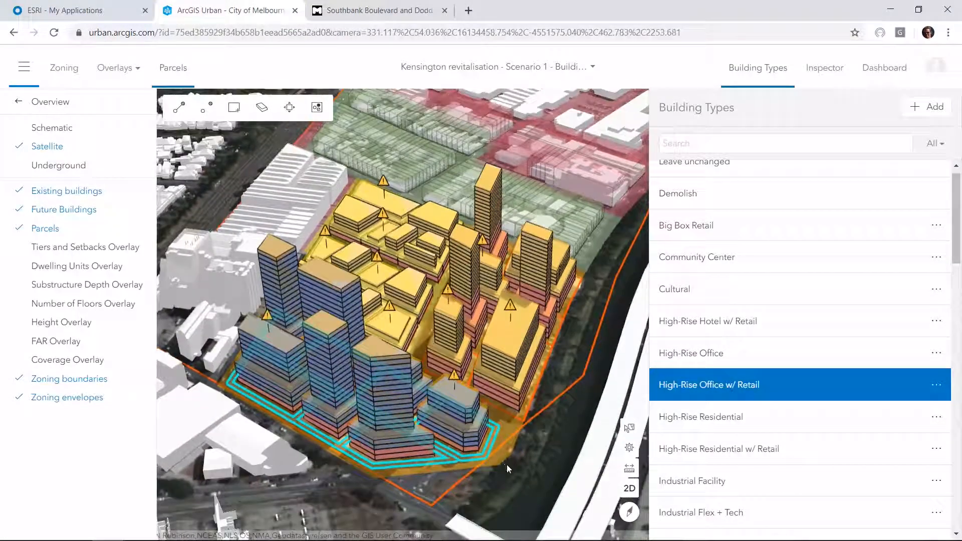
left_click(522, 458)
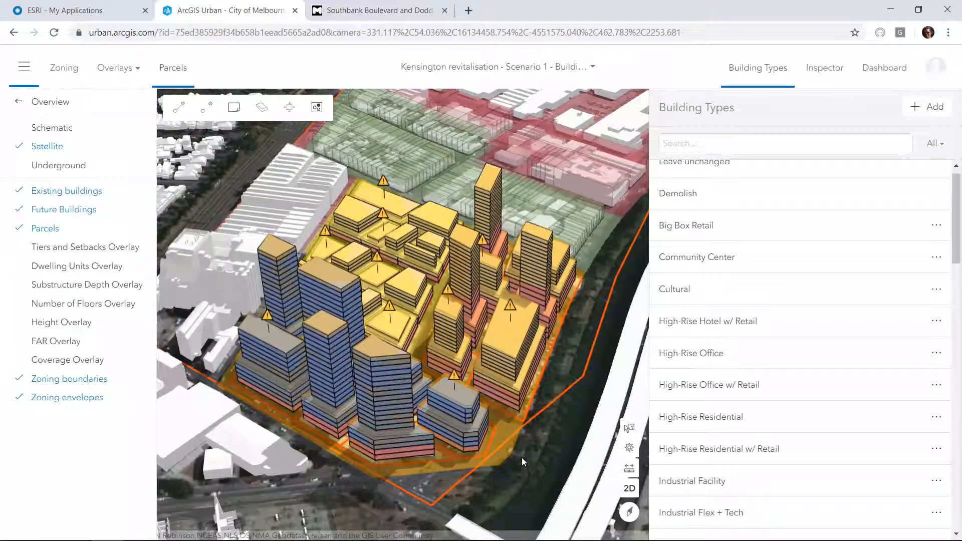
Show the study area dashboard and examine its capacity indicators alongside the 3D buildings.
left_click(885, 71)
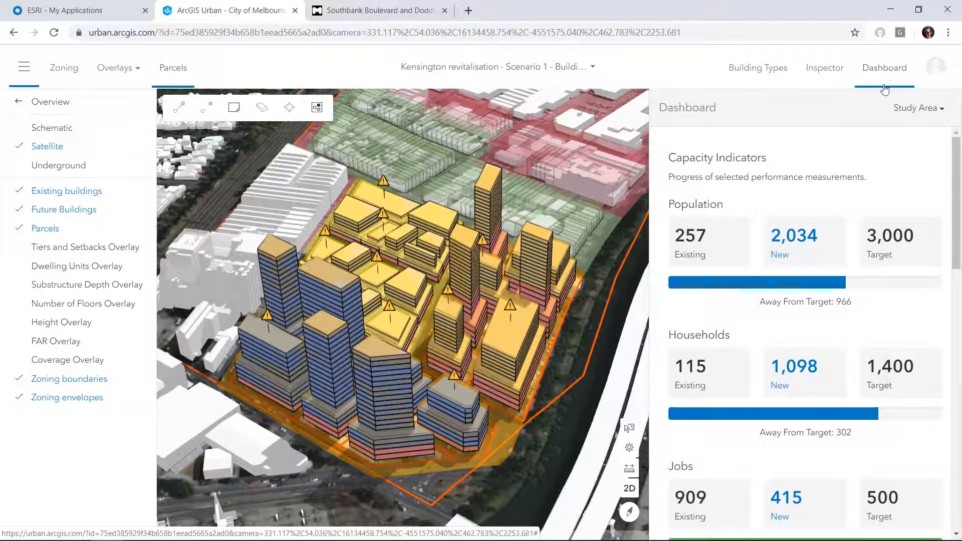
mouse_move(498, 426)
right_mouse_down()
mouse_move(492, 403)
mouse_move(502, 410)
right_mouse_up()
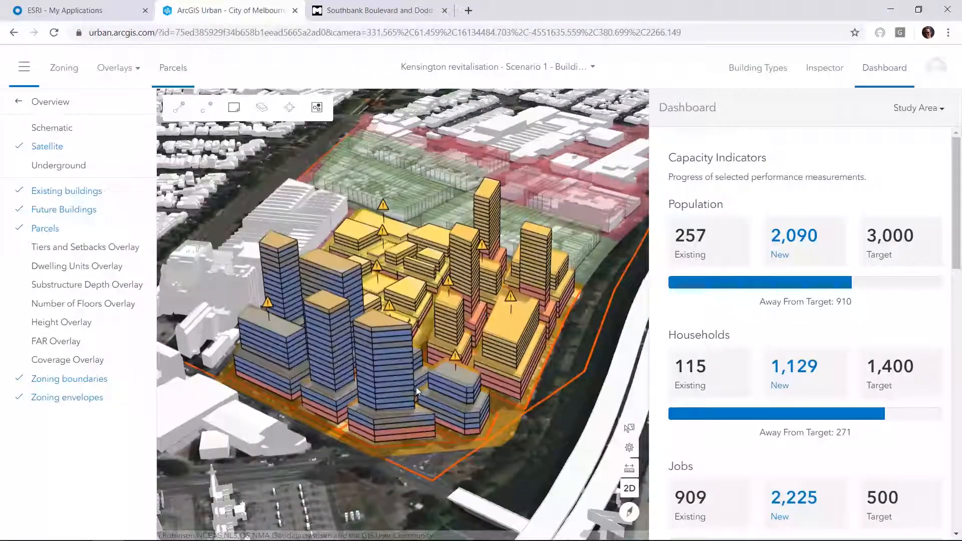
right_click_drag(416, 391, 428, 391)
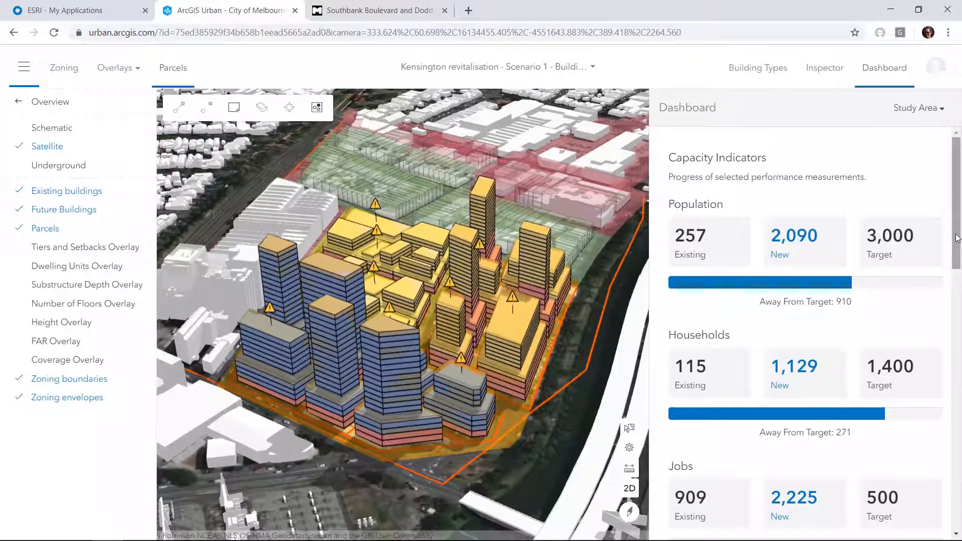
scroll(958, 238, "down", 1)
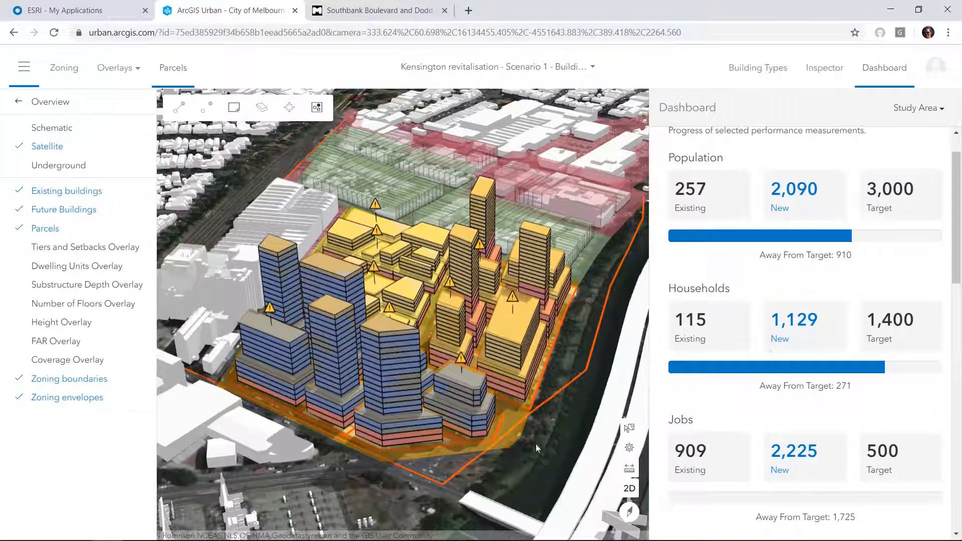
left_click_drag(480, 466, 491, 473)
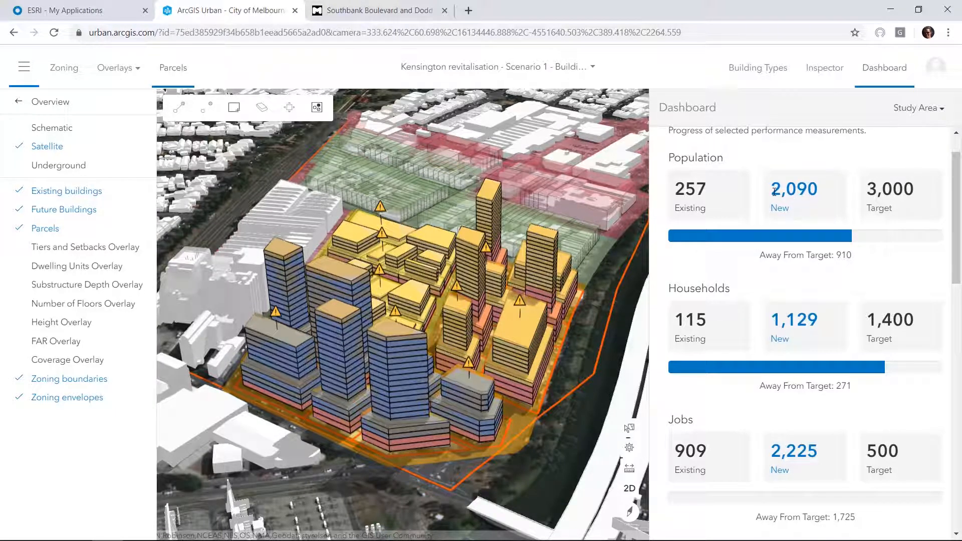
Compare the new population and jobs figures with their targets, and review the building space use and zoning area summaries.
left_click_drag(774, 193, 816, 195)
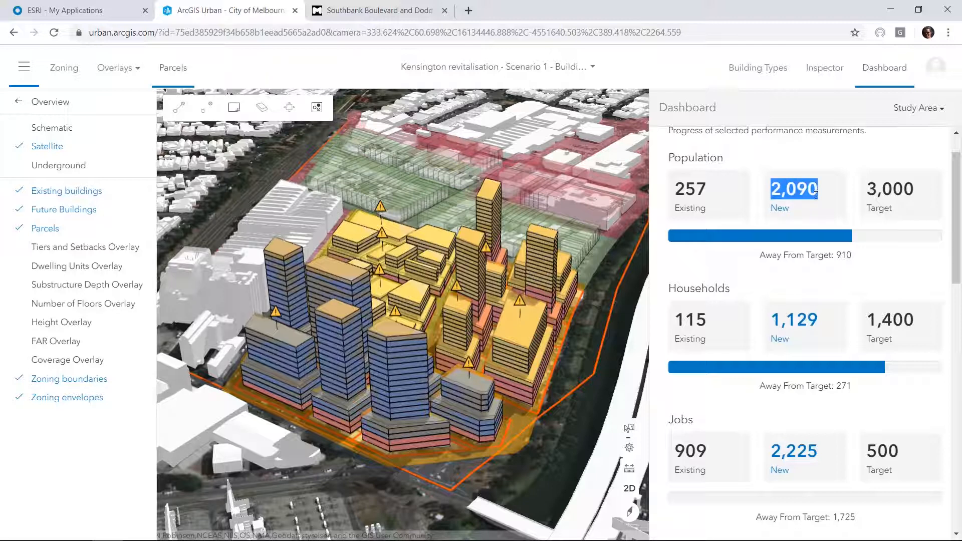
left_click(814, 213)
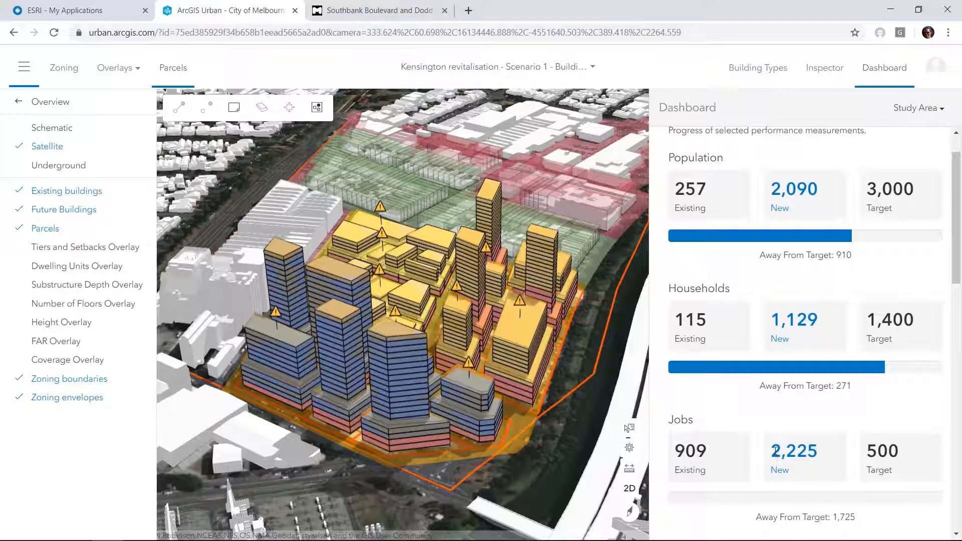
left_click_drag(775, 450, 818, 447)
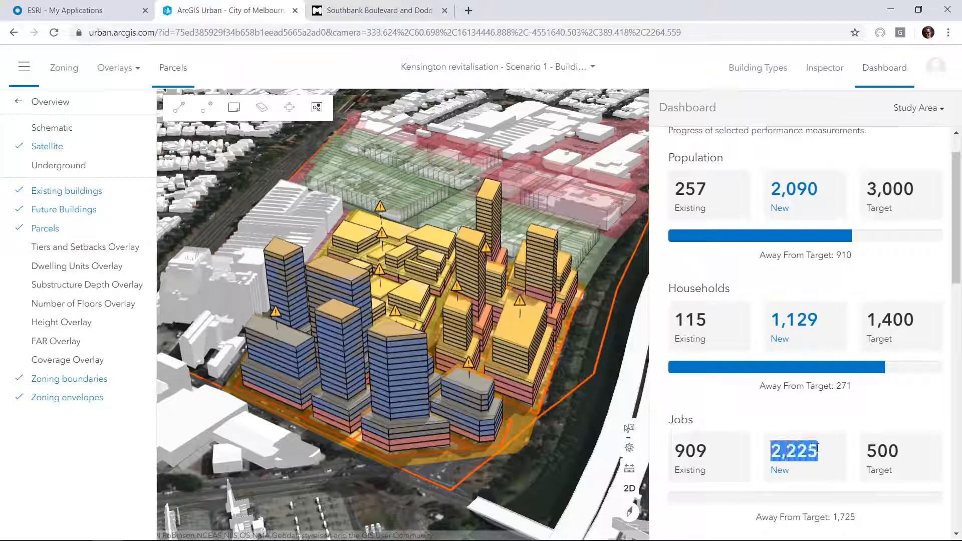
left_click(877, 417)
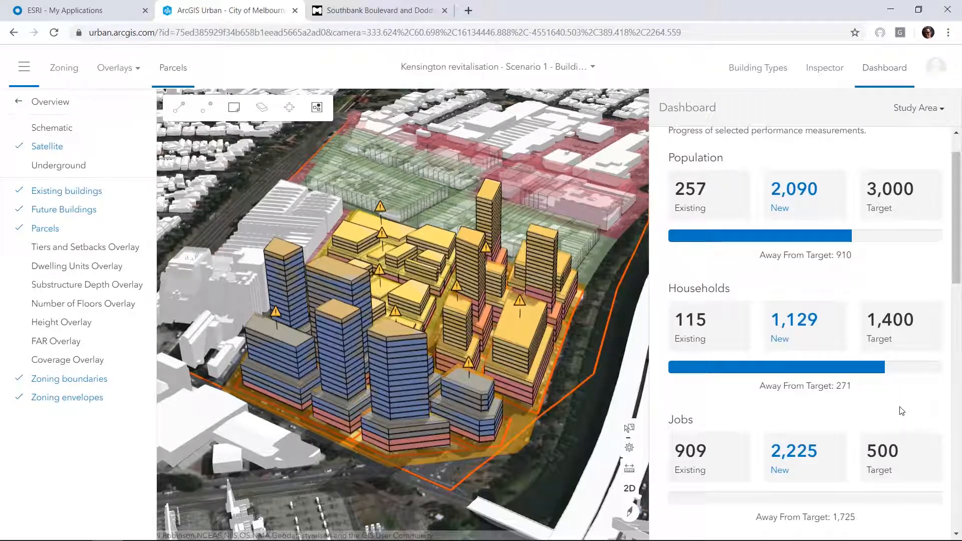
left_click_drag(959, 301, 959, 401)
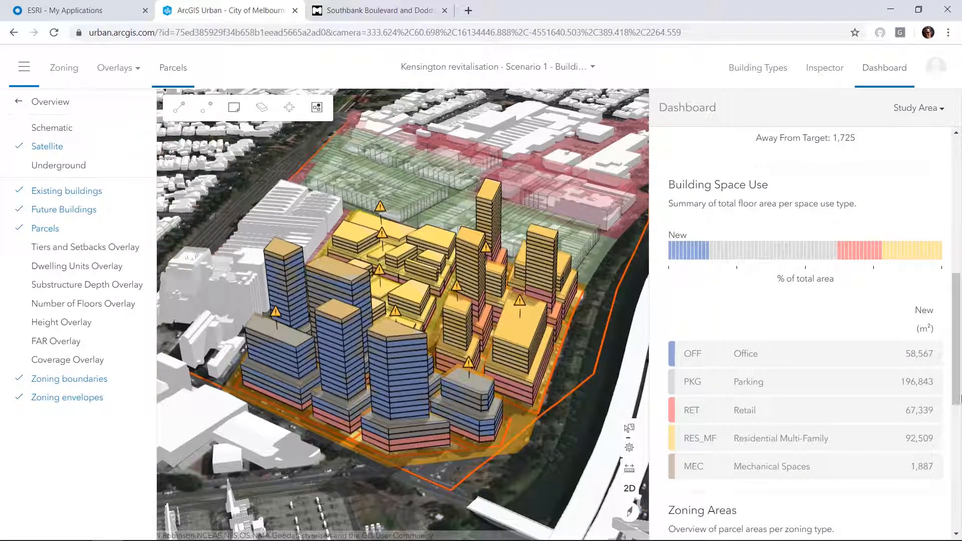
left_click_drag(960, 398, 960, 471)
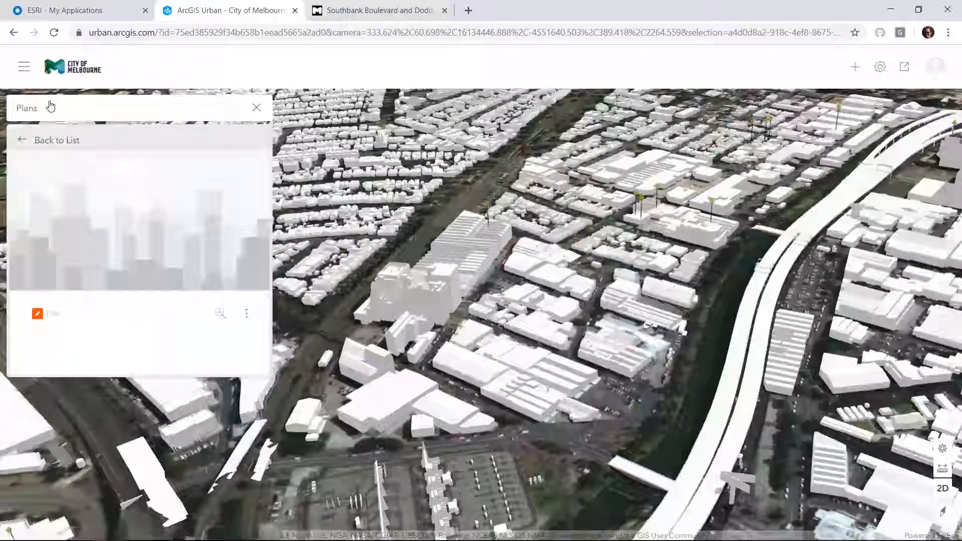
Leave the plan details for the Ideas list and open the map comment supporting the Kensington redevelopment.
left_click(23, 141)
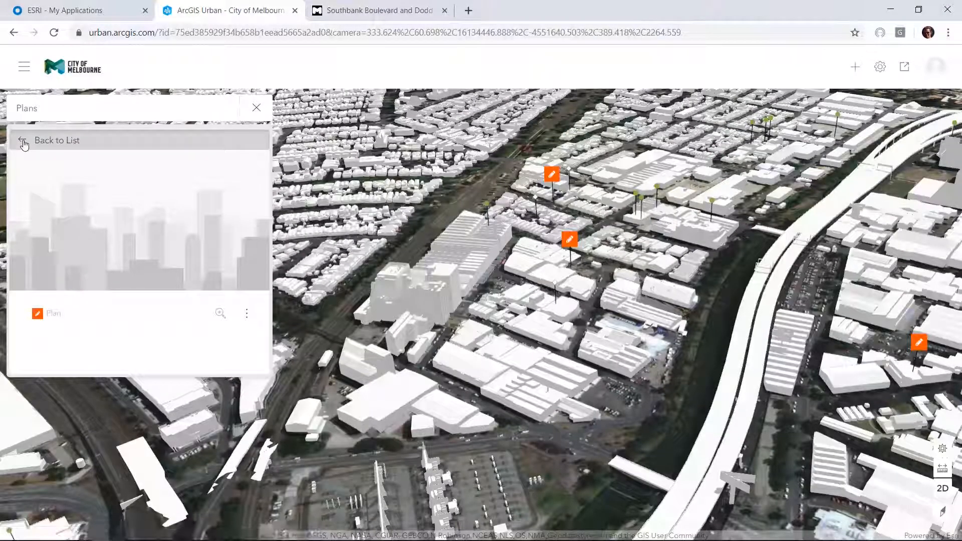
left_click(230, 150)
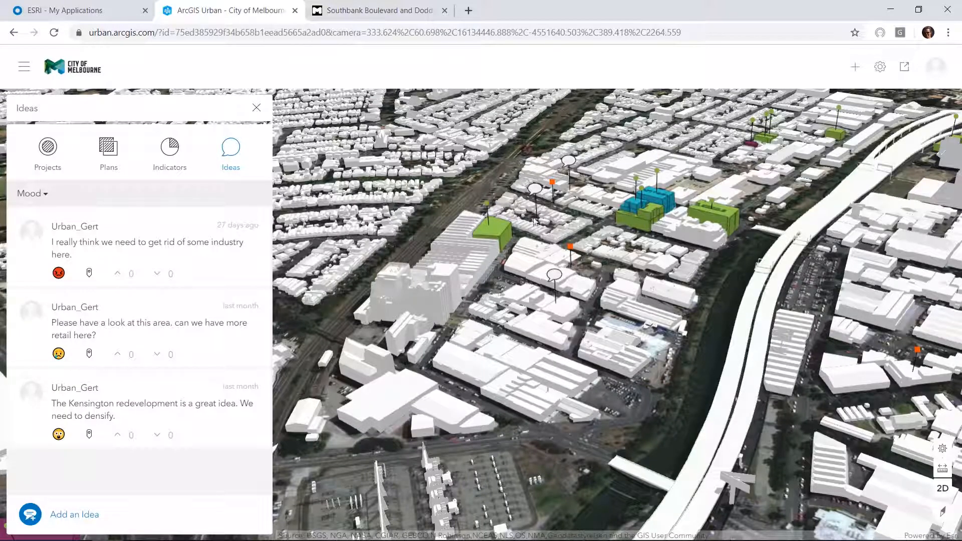
scroll(550, 323, "down", 5)
right_click_drag(550, 323, 561, 325)
left_click_drag(561, 325, 560, 383)
scroll(549, 338, "up", 5)
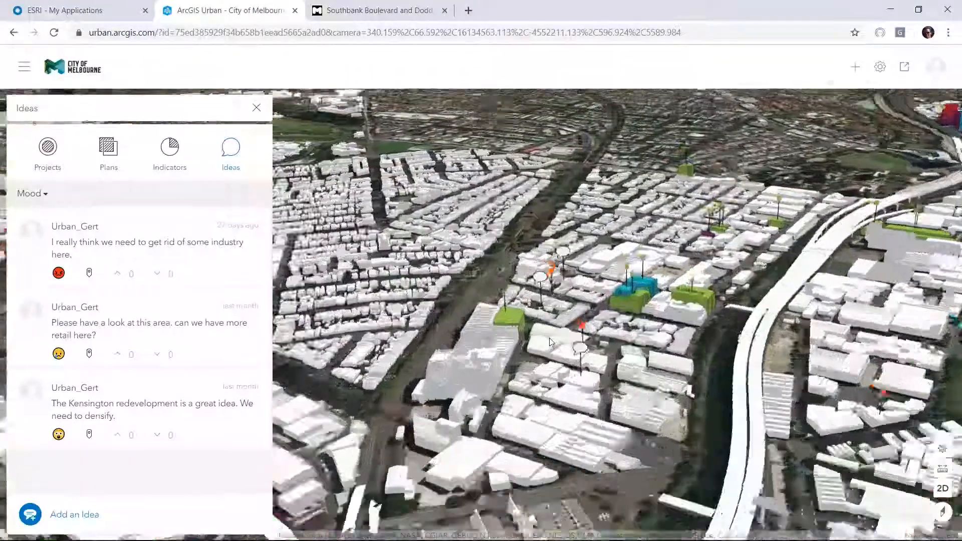
left_click(540, 269)
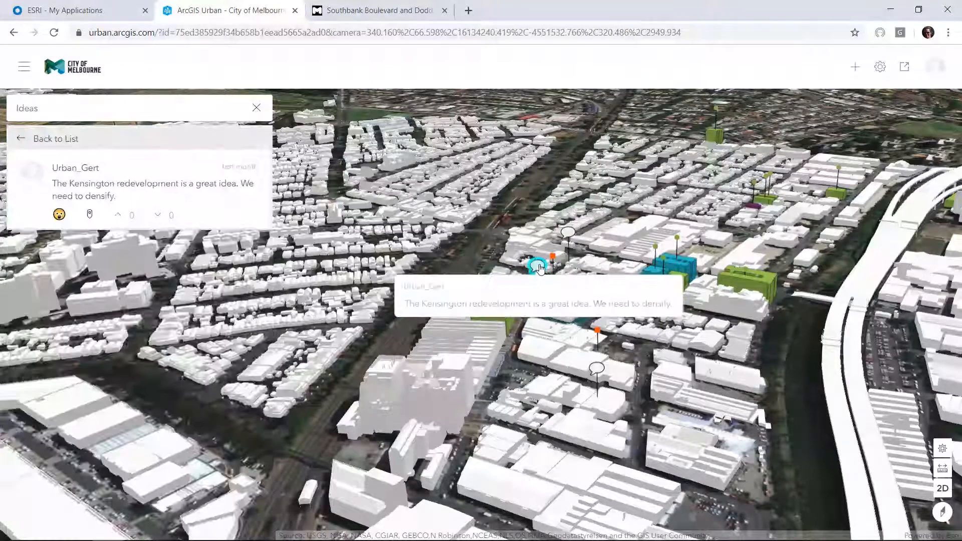